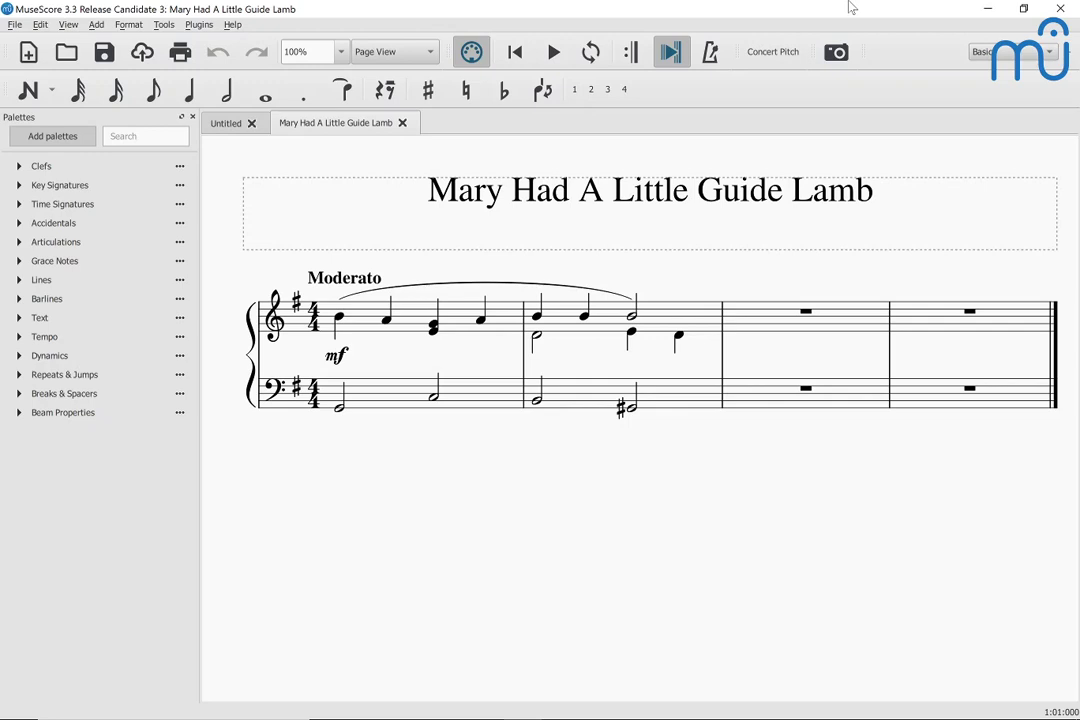
Step through the score's opening elements in the treble staff, from the first barline through clef, signatures, first note, dynamic and tempo to the slur.
key("ctrl+Home")
key("alt+Right")
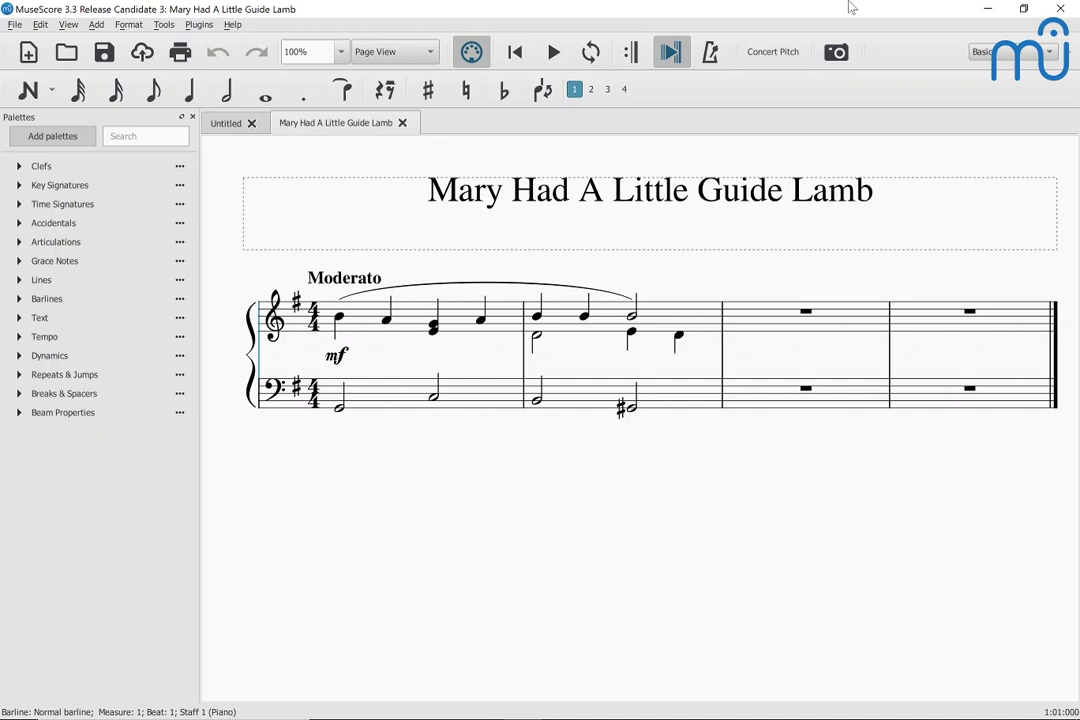
key("alt+Right")
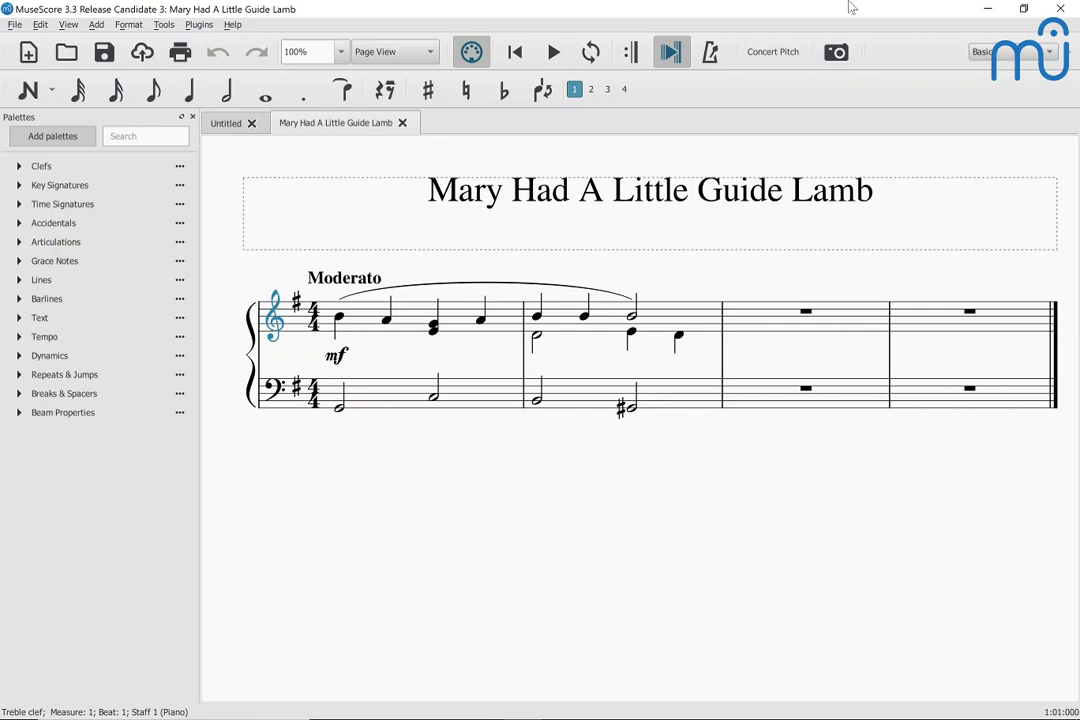
key("alt+Right")
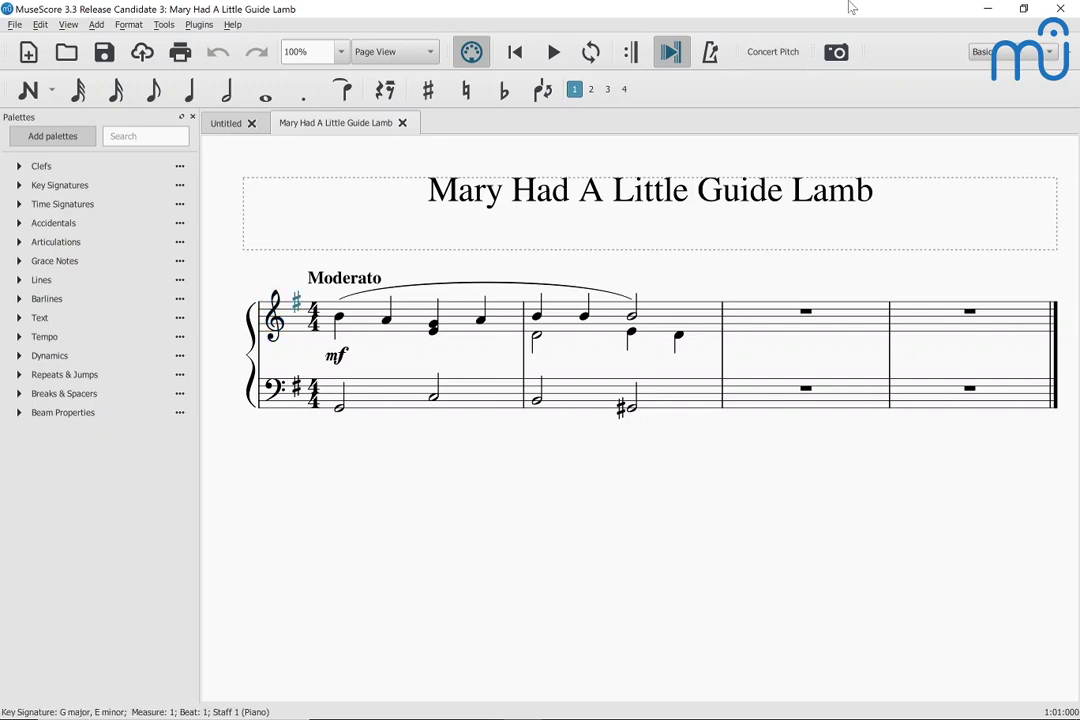
key("alt+Right")
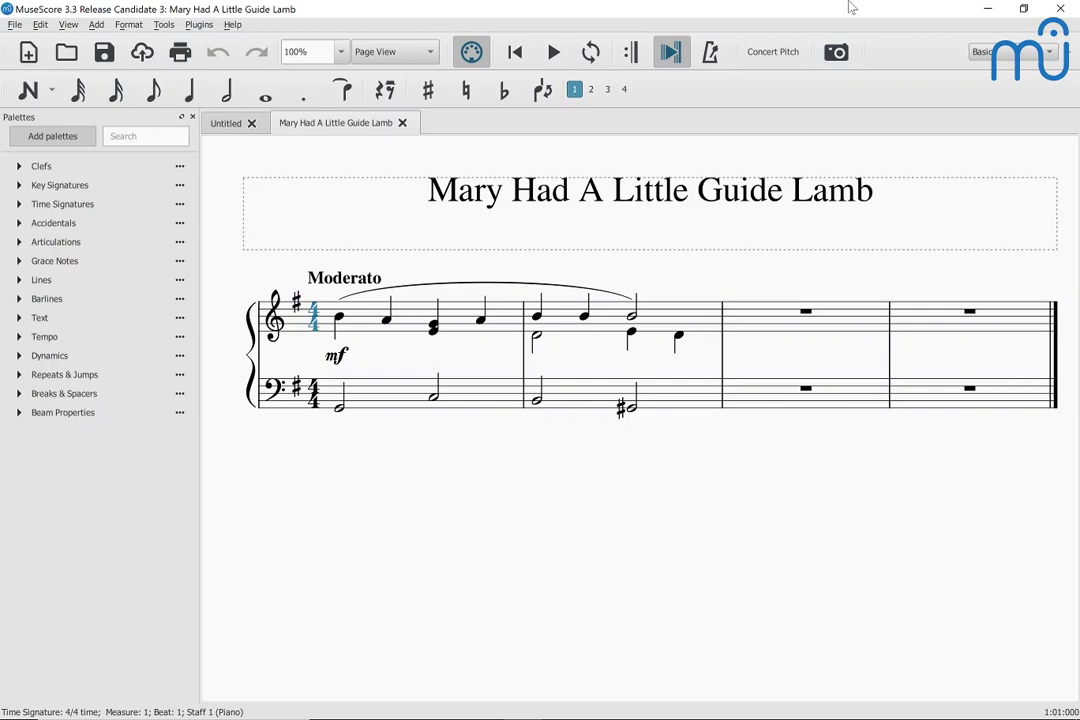
key("alt+Right")
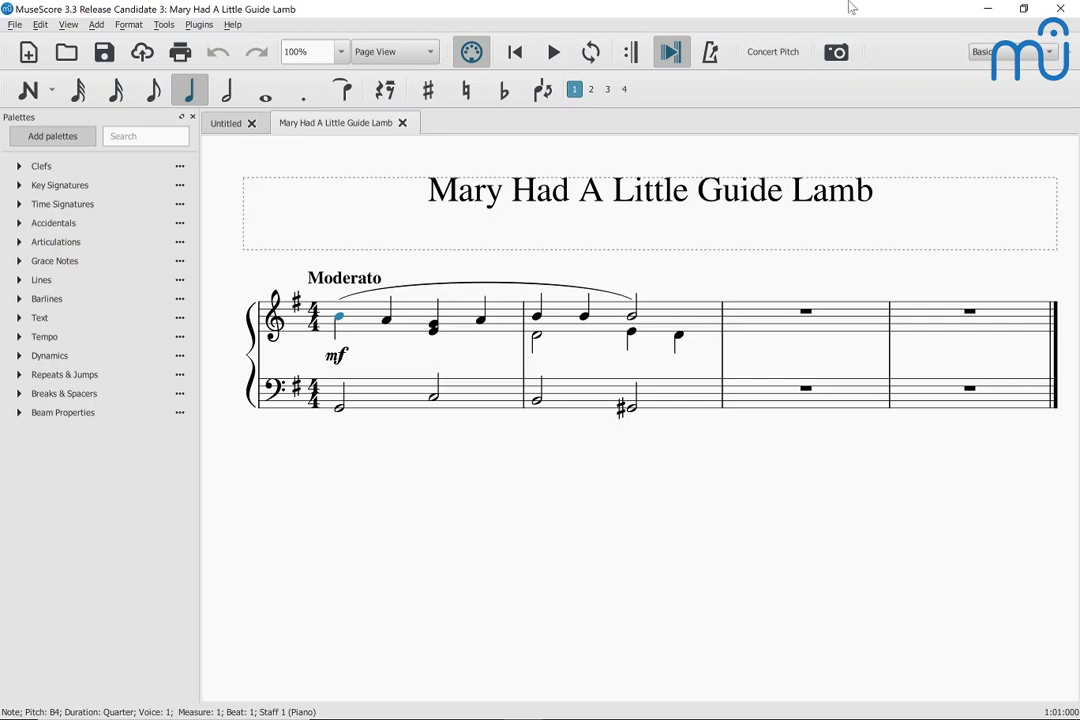
key("alt+Right")
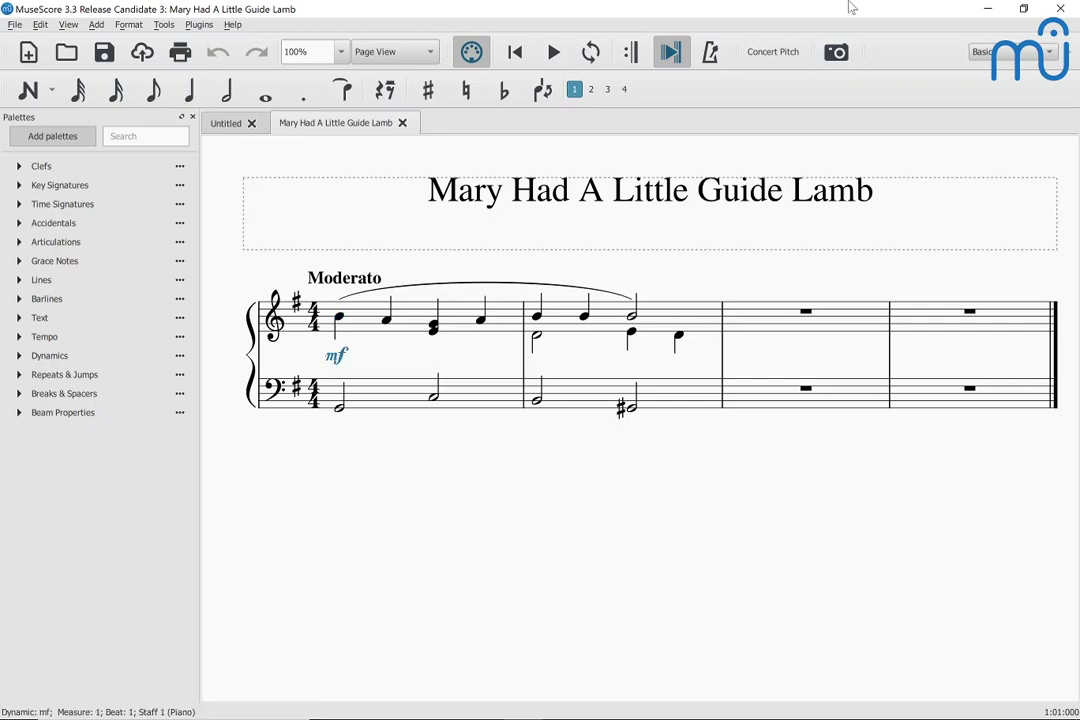
key("alt+Right")
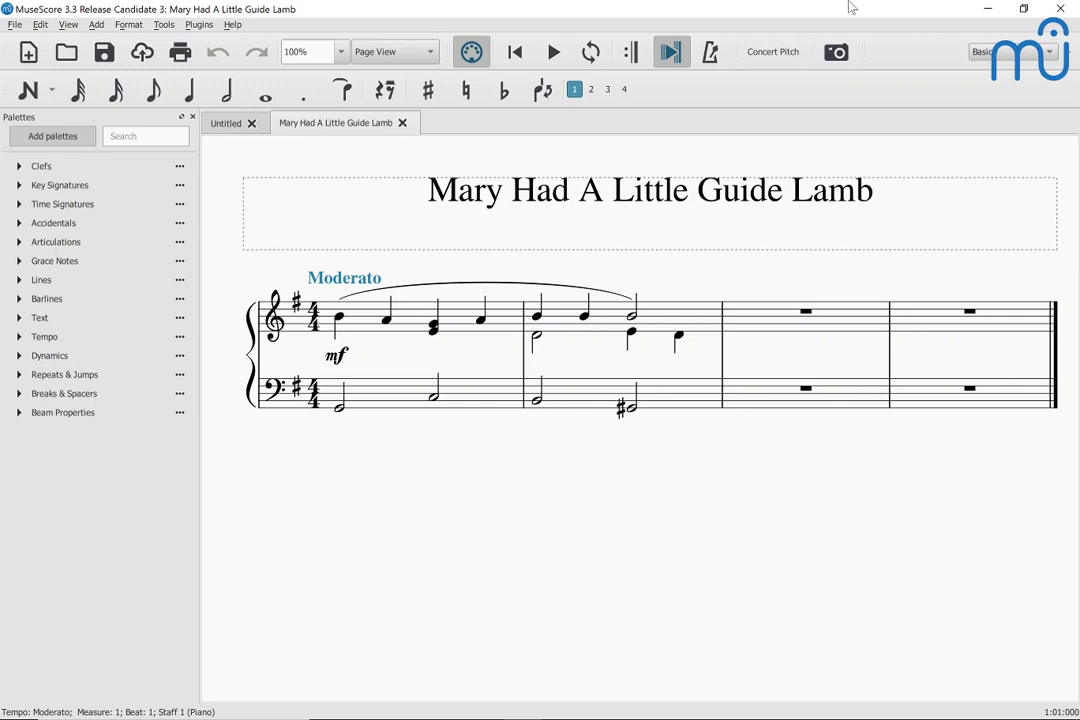
key("alt+Right")
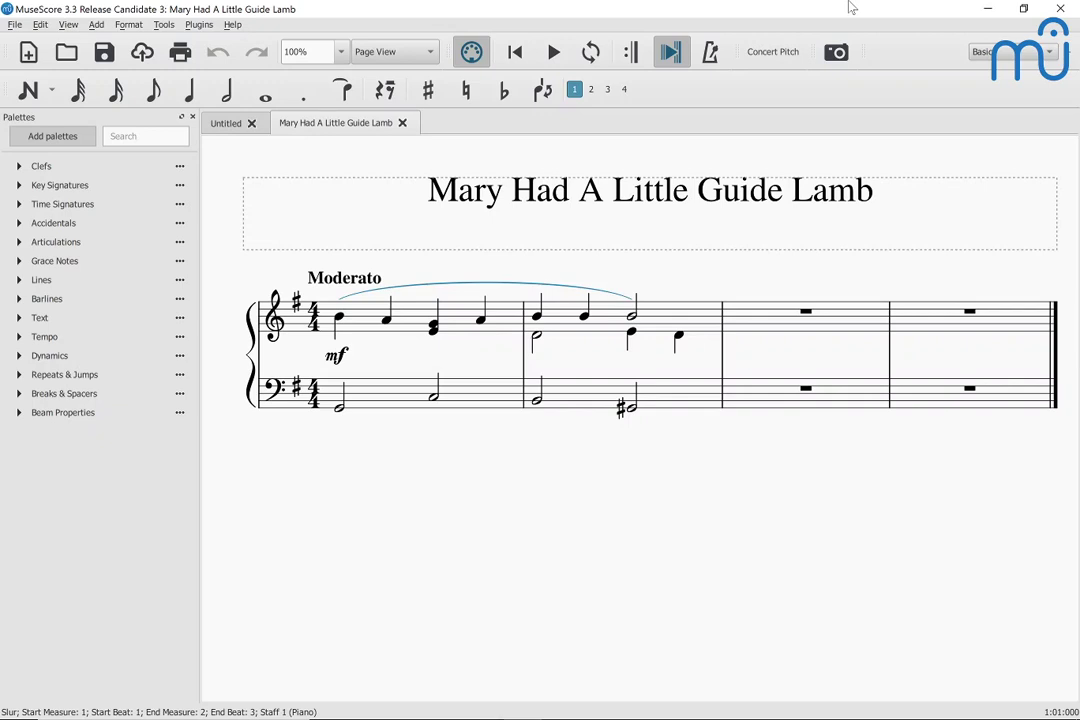
Examine the remaining treble notes of measure 1 one by one, up to the barline that begins measure 2.
key("Right")
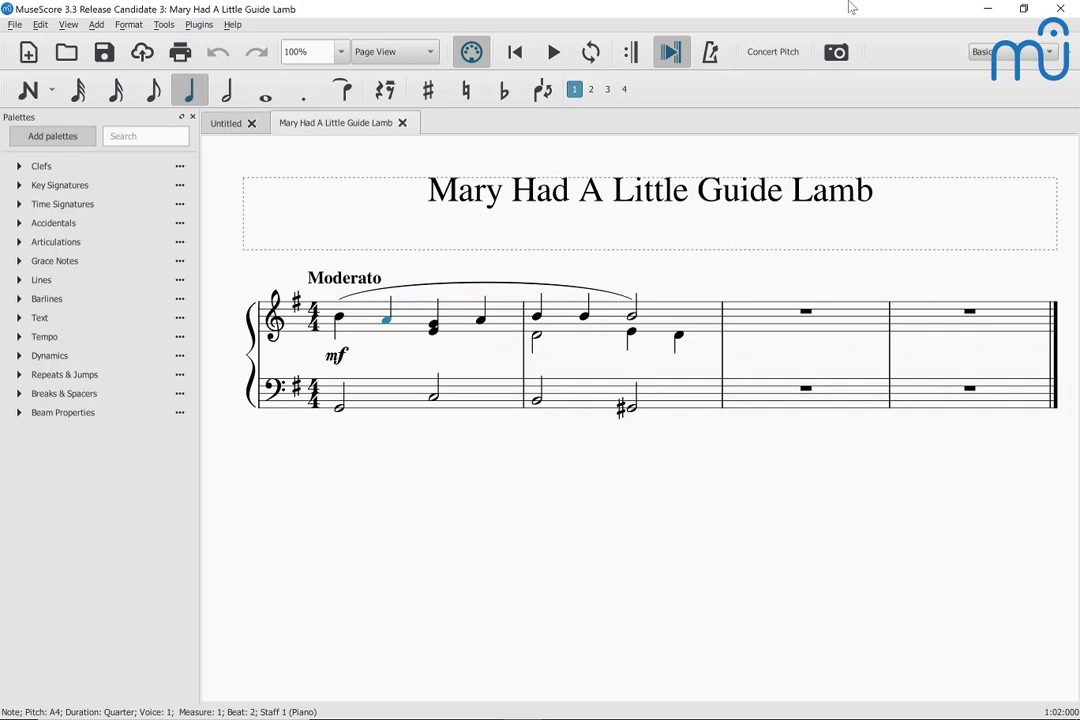
key("Right")
key("e")
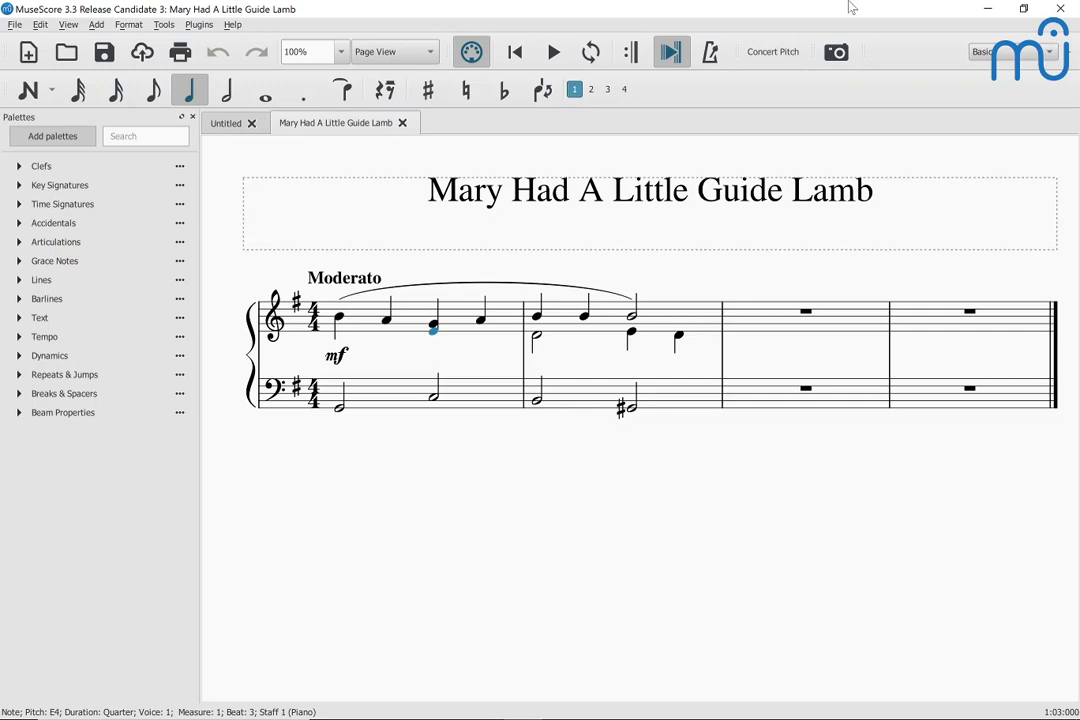
key("Right")
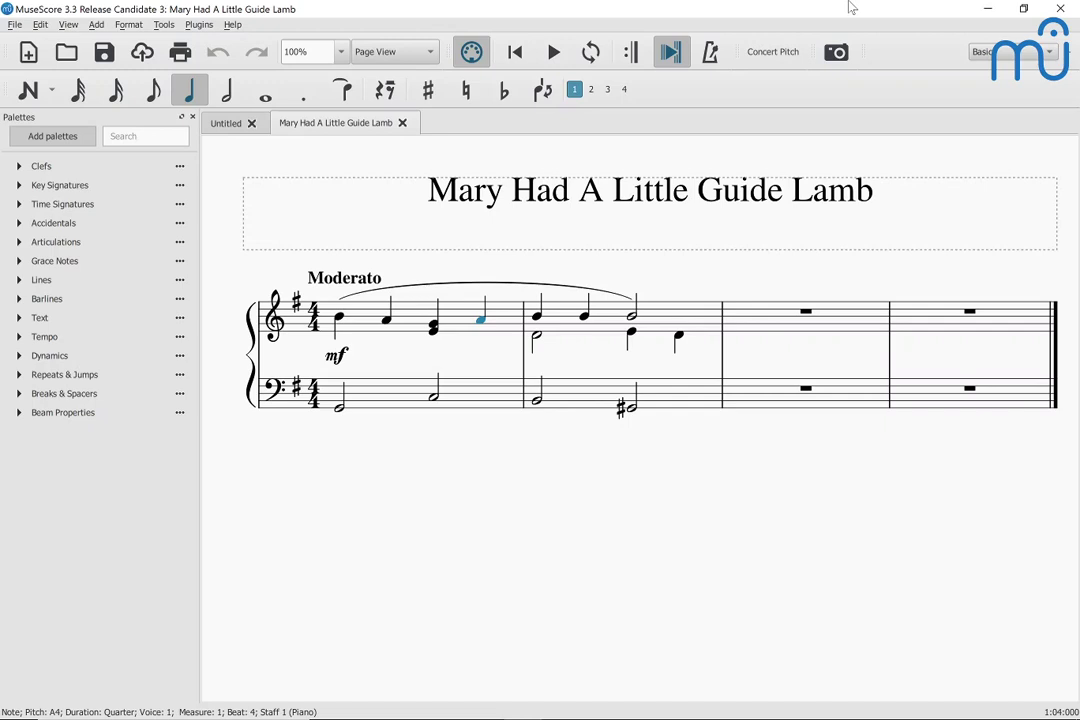
key("alt+Right")
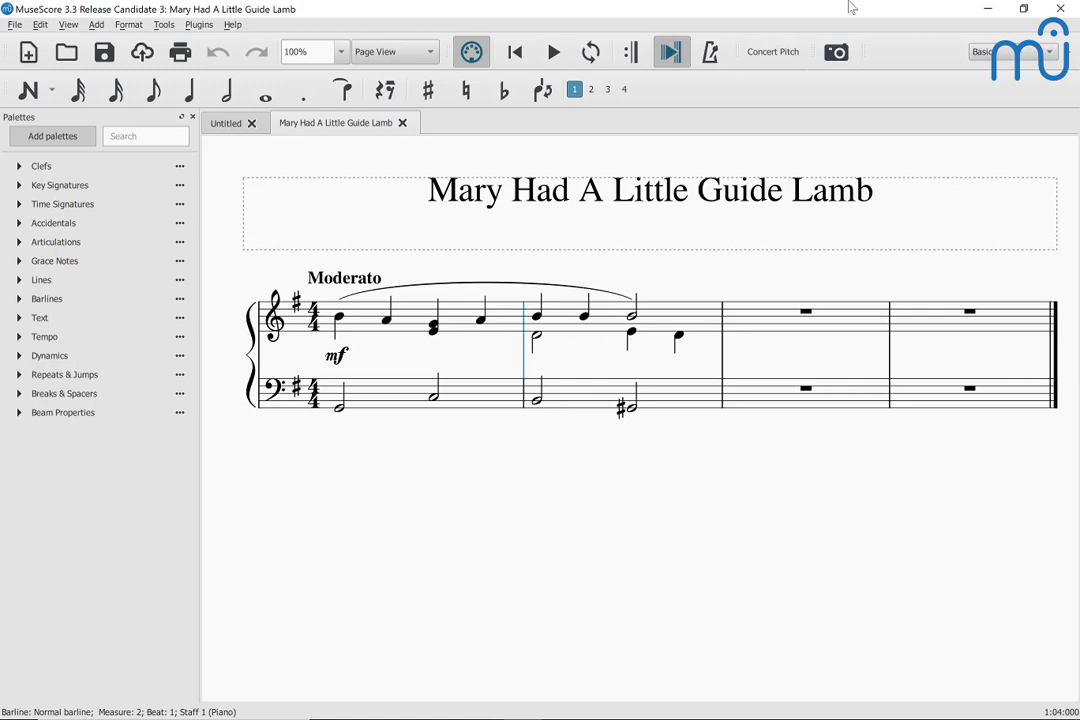
Go back to the first treble note of measure 1, inspect the bass staff's notes on beats 1 and 3, and return to the treble chord.
key("Left")
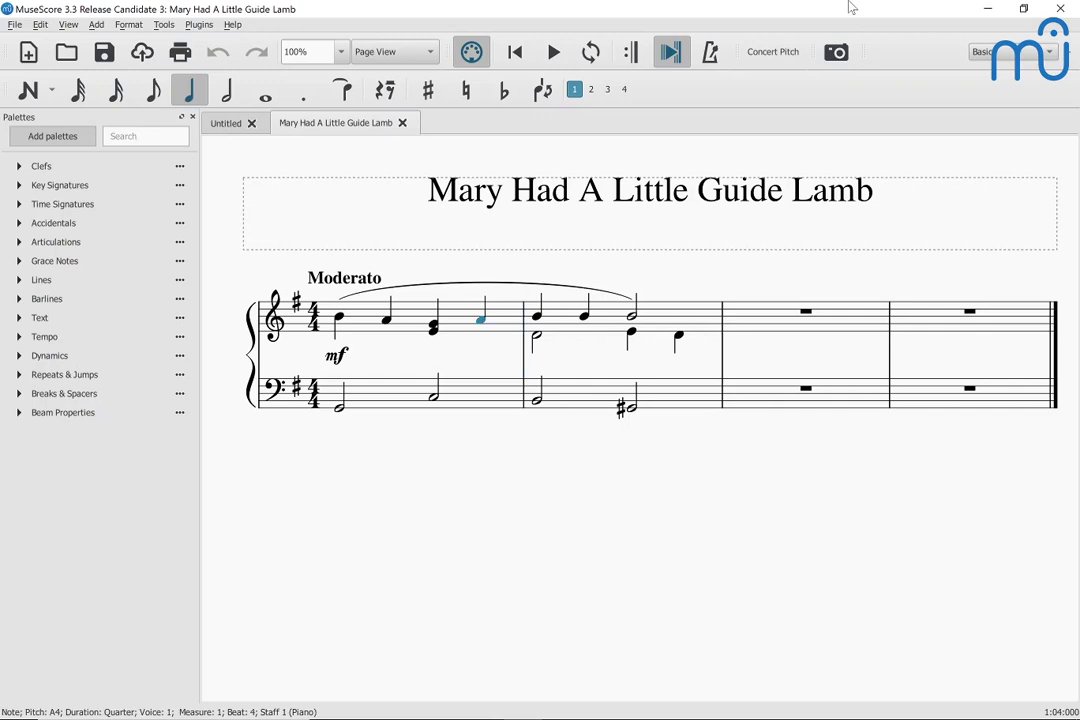
key("Left")
key("Left")
key("Left")
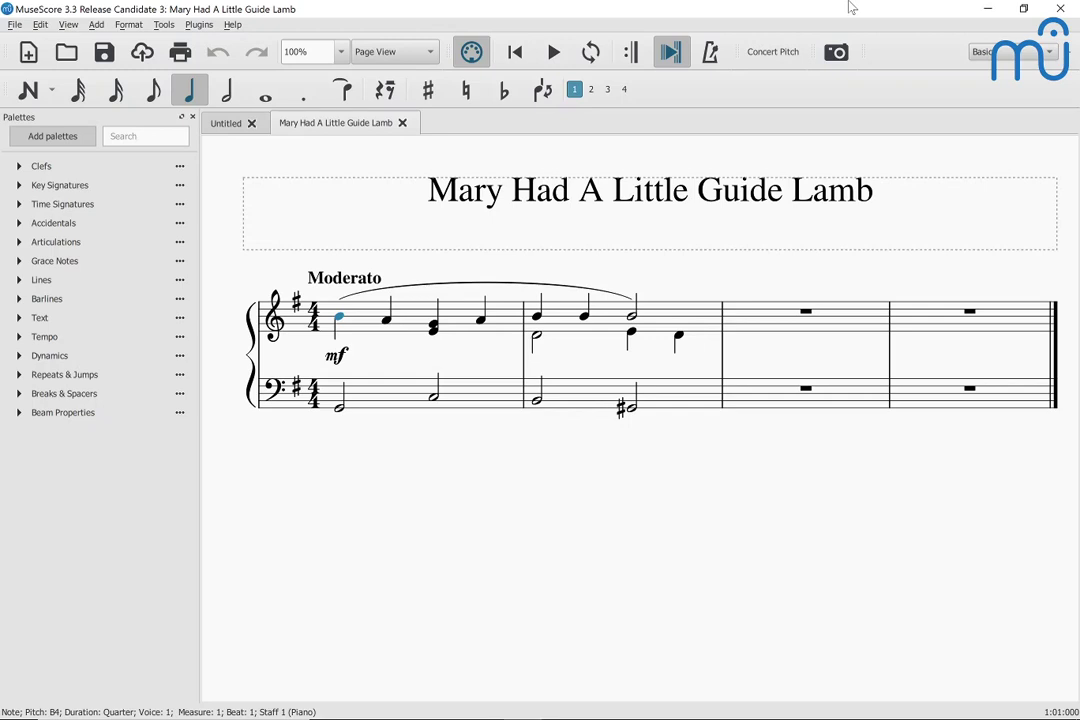
key("alt+Down")
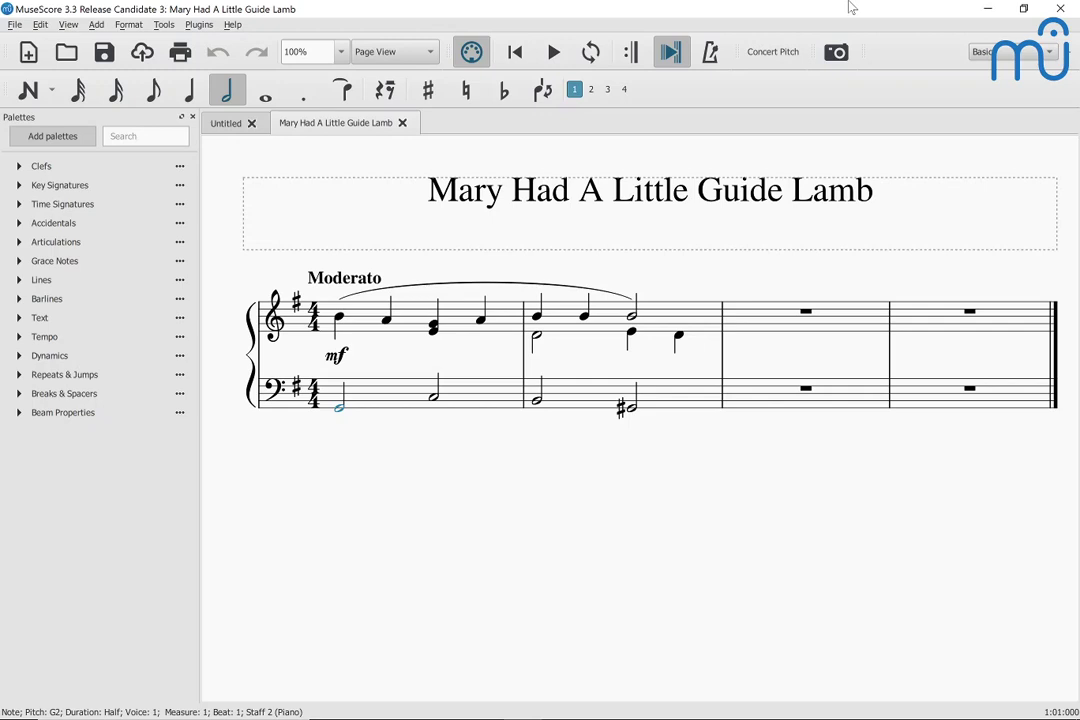
key("Right")
key("alt+Up")
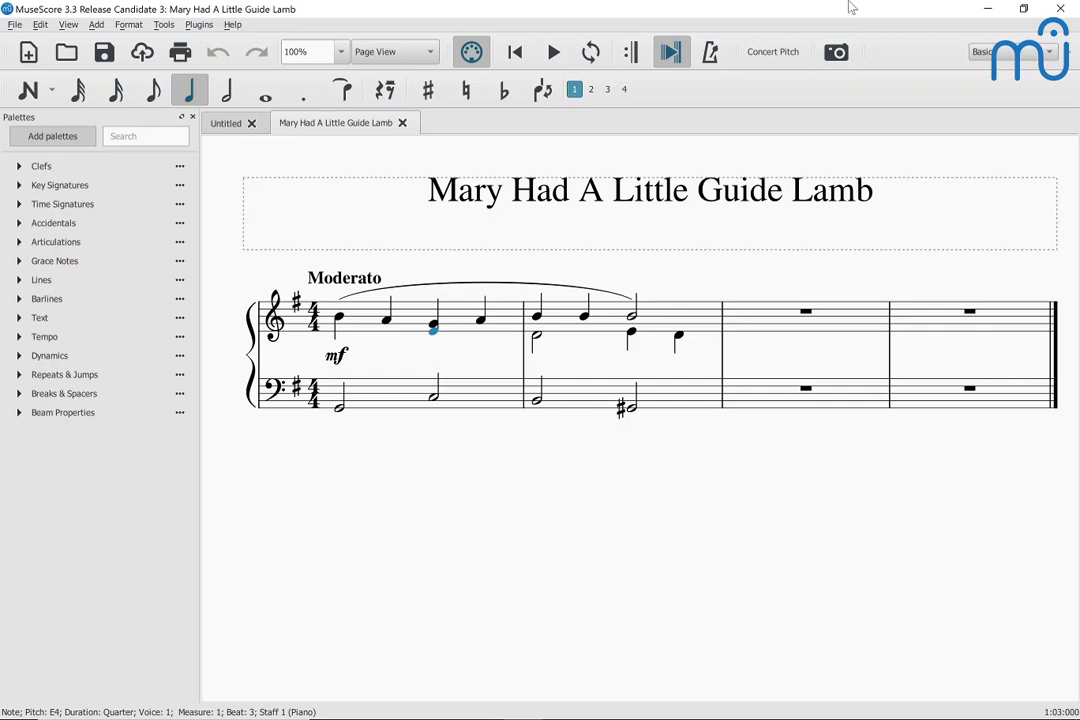
Examine the treble notes from beat 4 of measure 1 through both voices of measure 2, ending at the barline of measure 3.
key("Right")
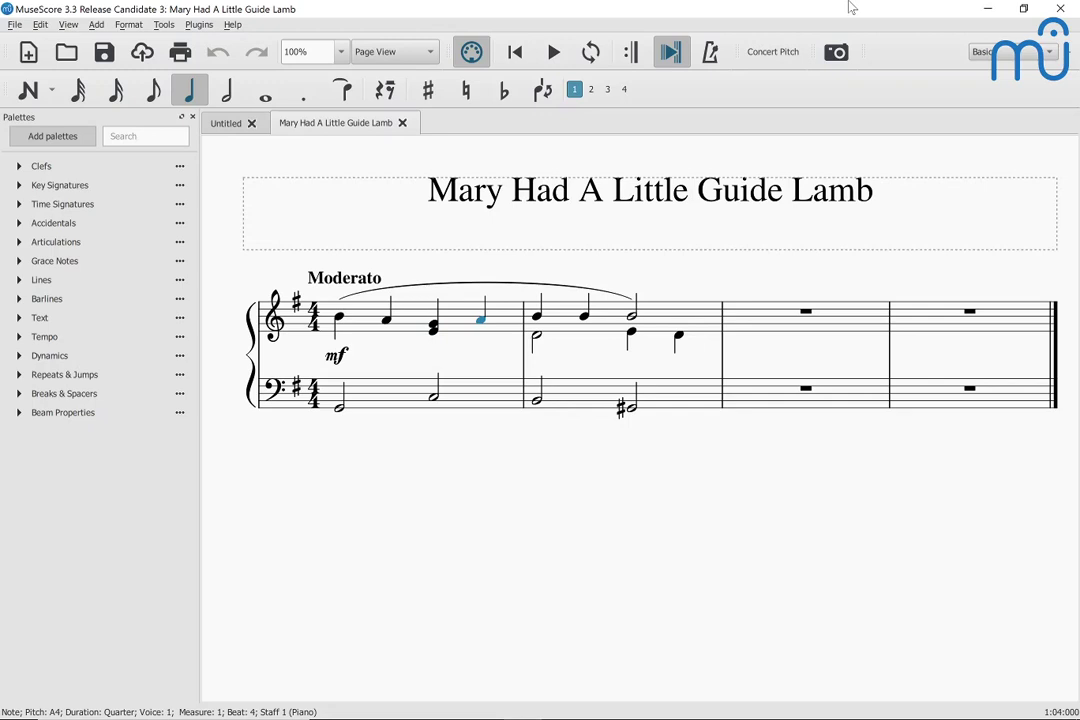
key("Right")
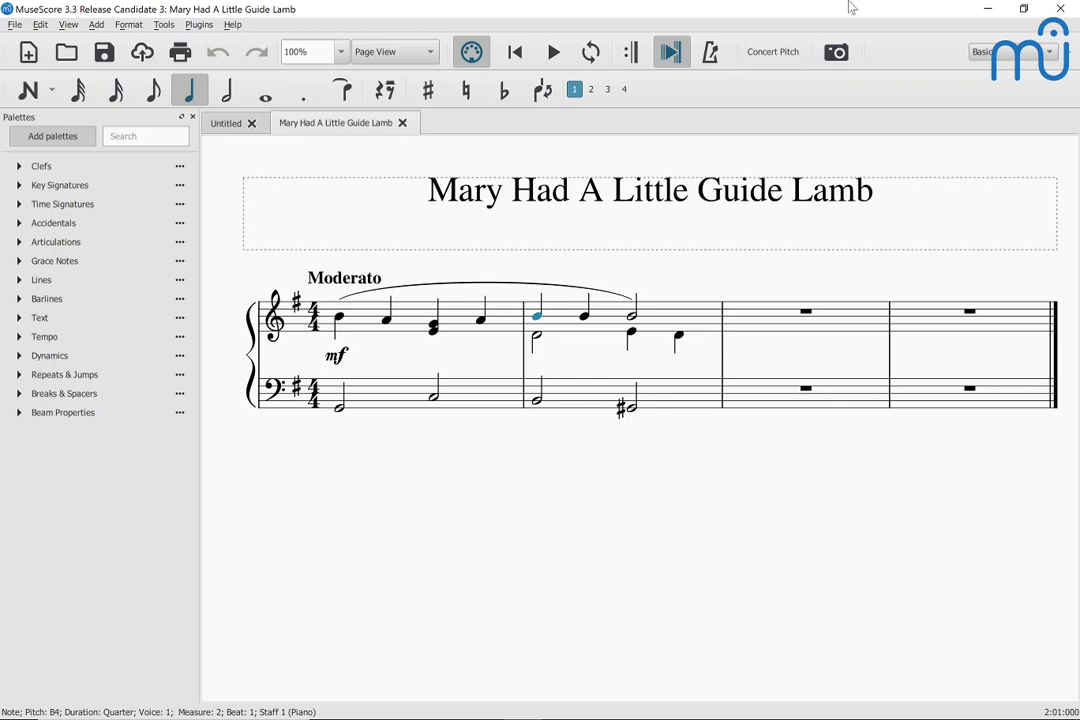
key("alt+Down")
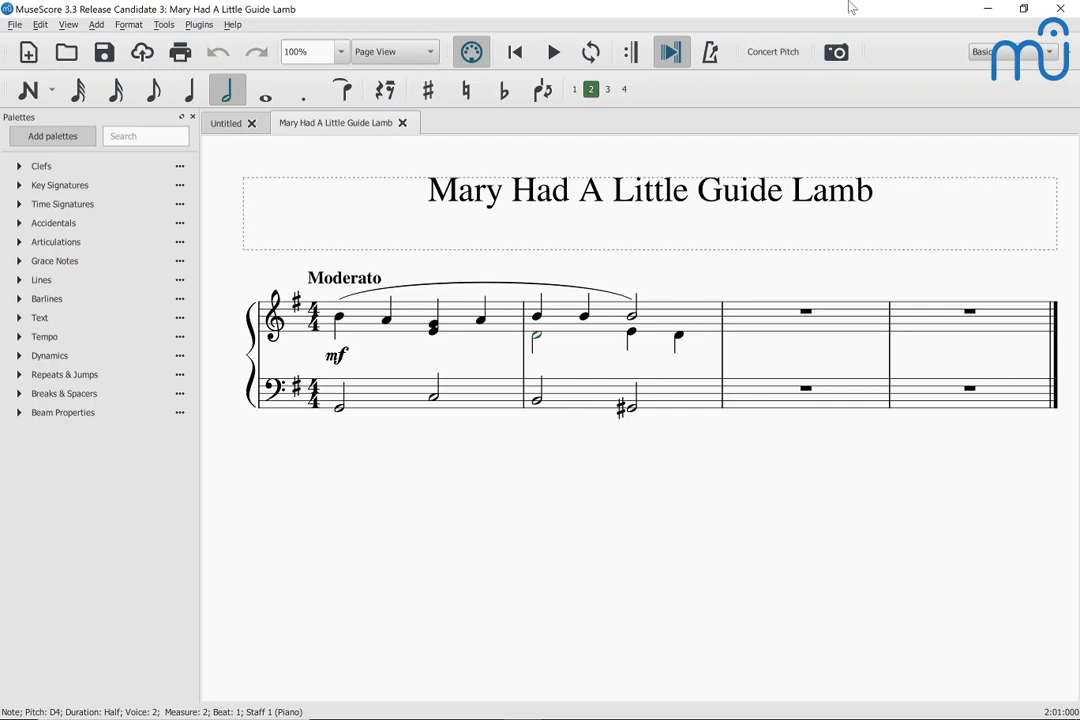
key("alt+Right")
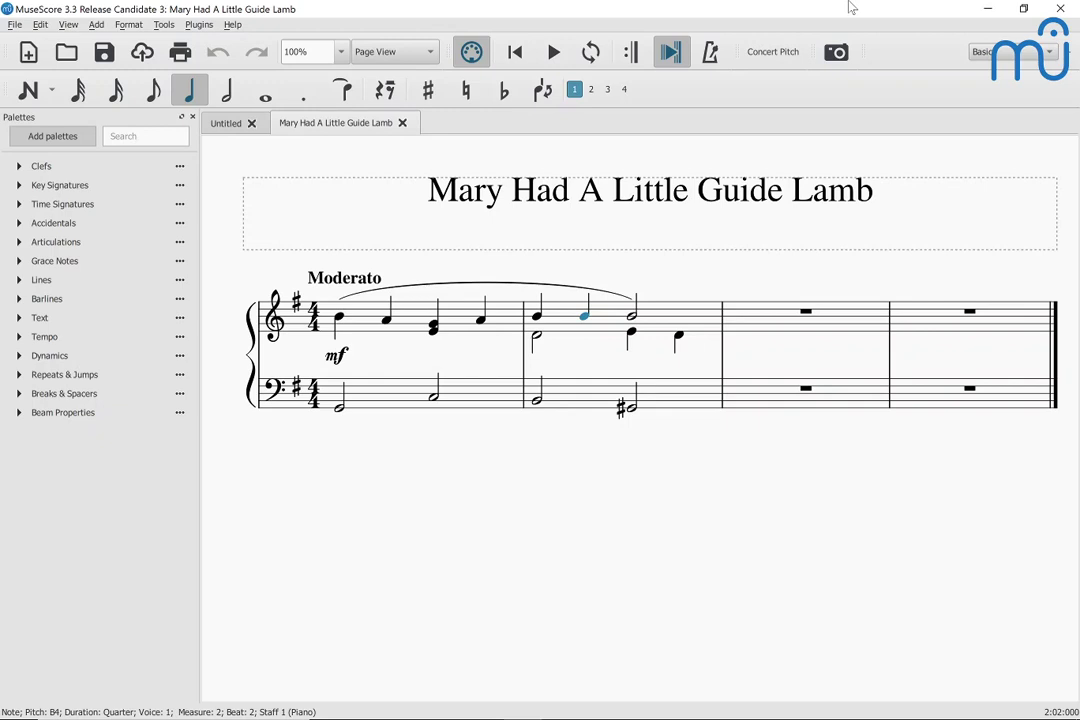
key("alt+Right")
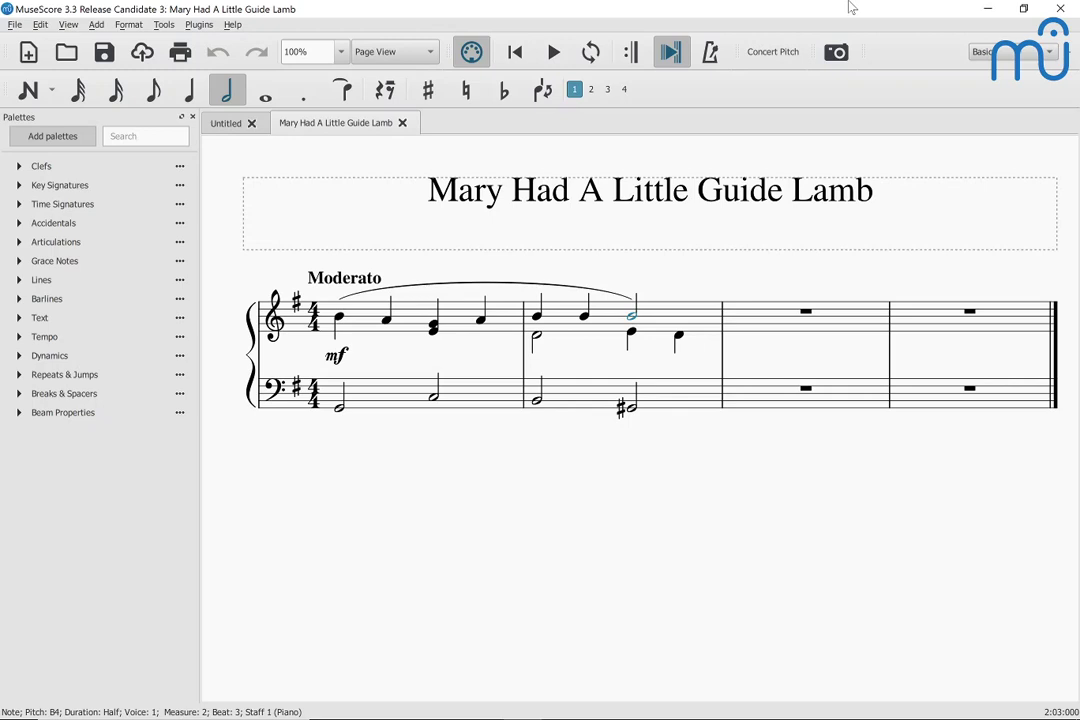
key("alt+Down")
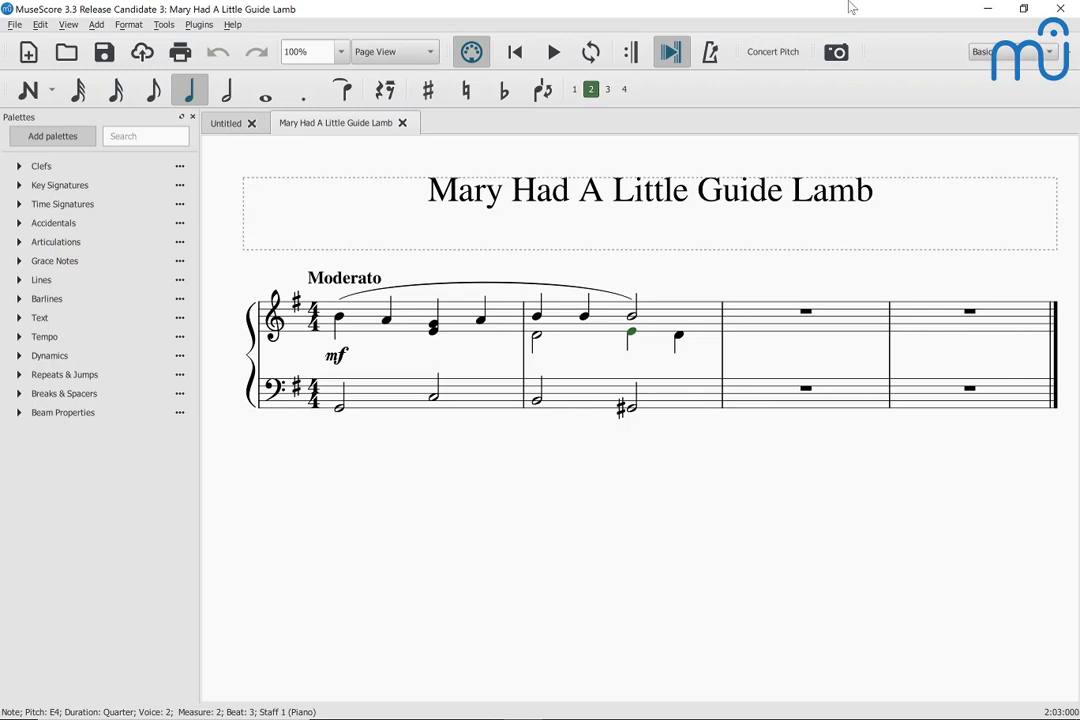
key("Right")
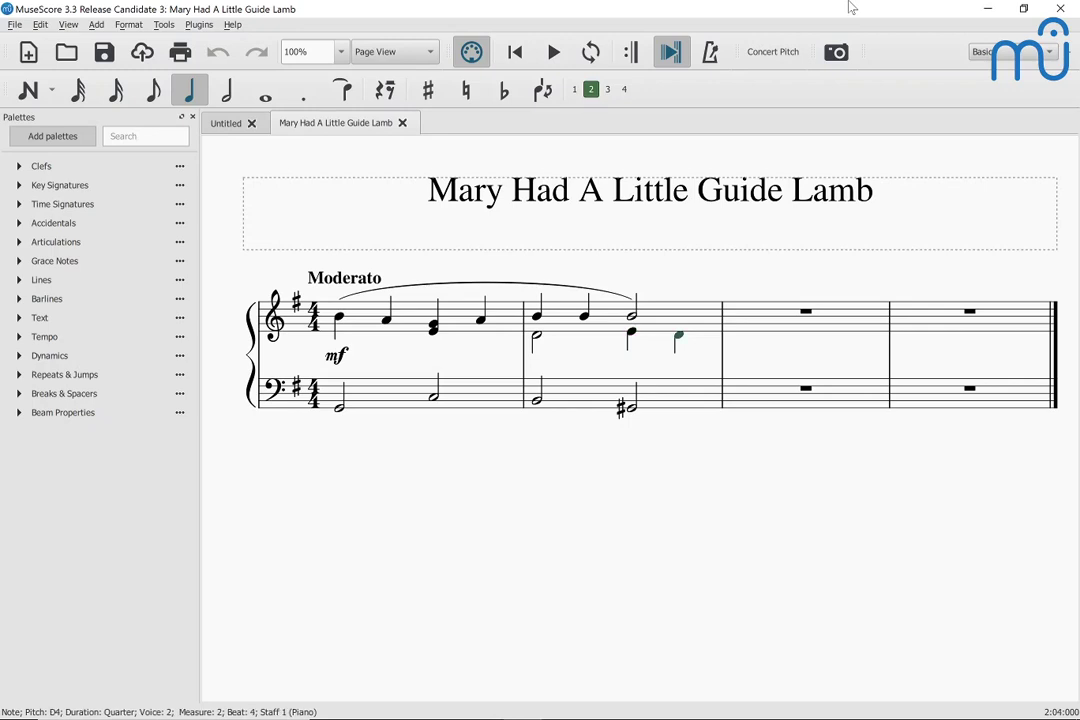
key("alt+Right")
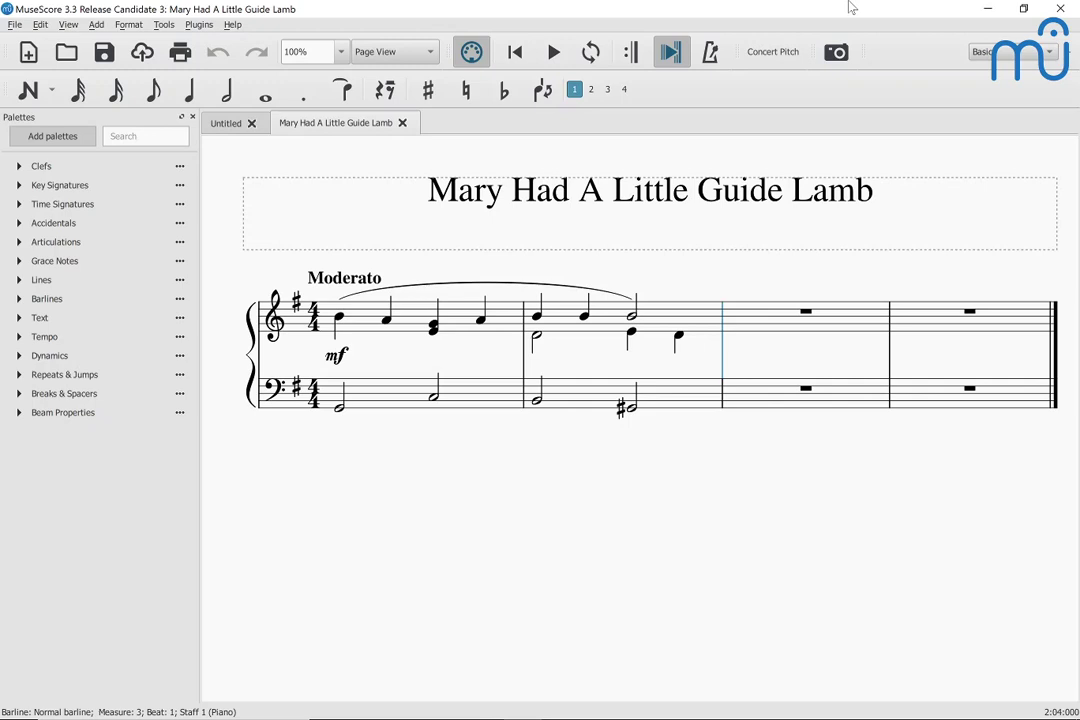
Enter two quarter notes A4 and a half note A4 in voice 1 of the treble staff in measure 3.
key("alt+Right")
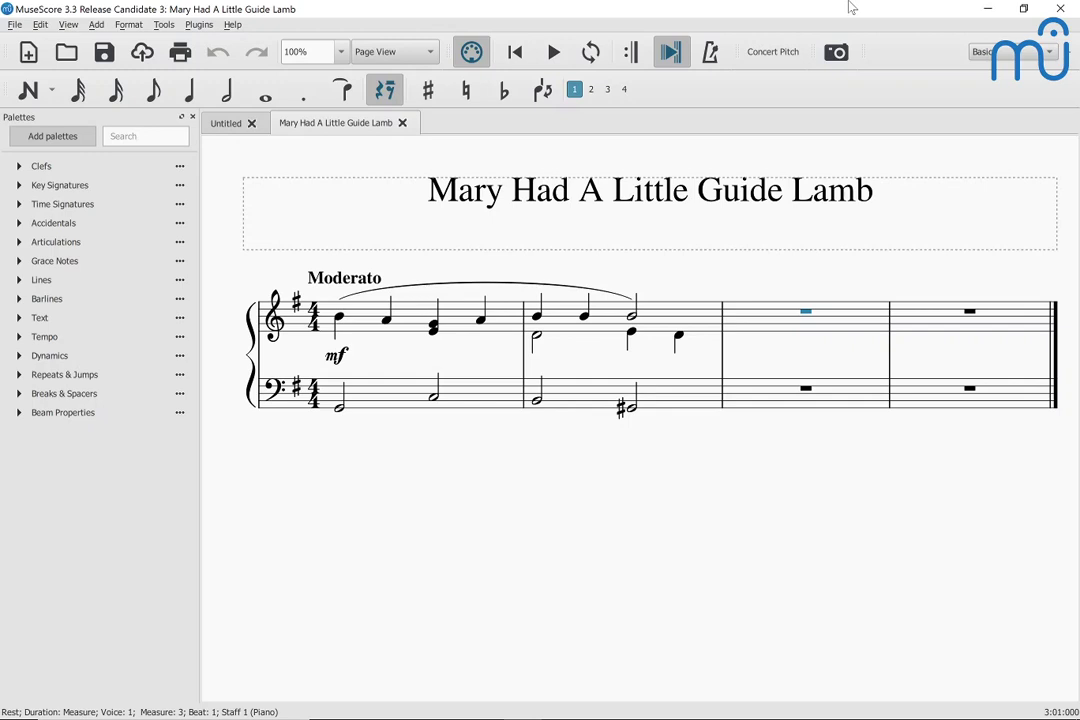
key("n")
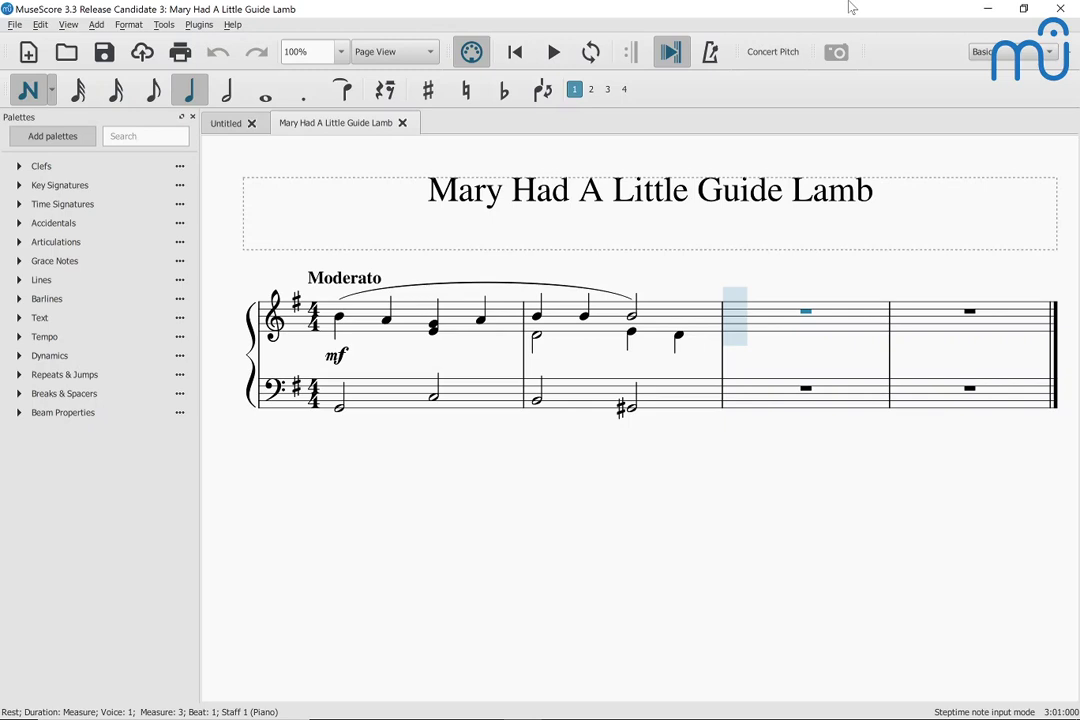
key("a")
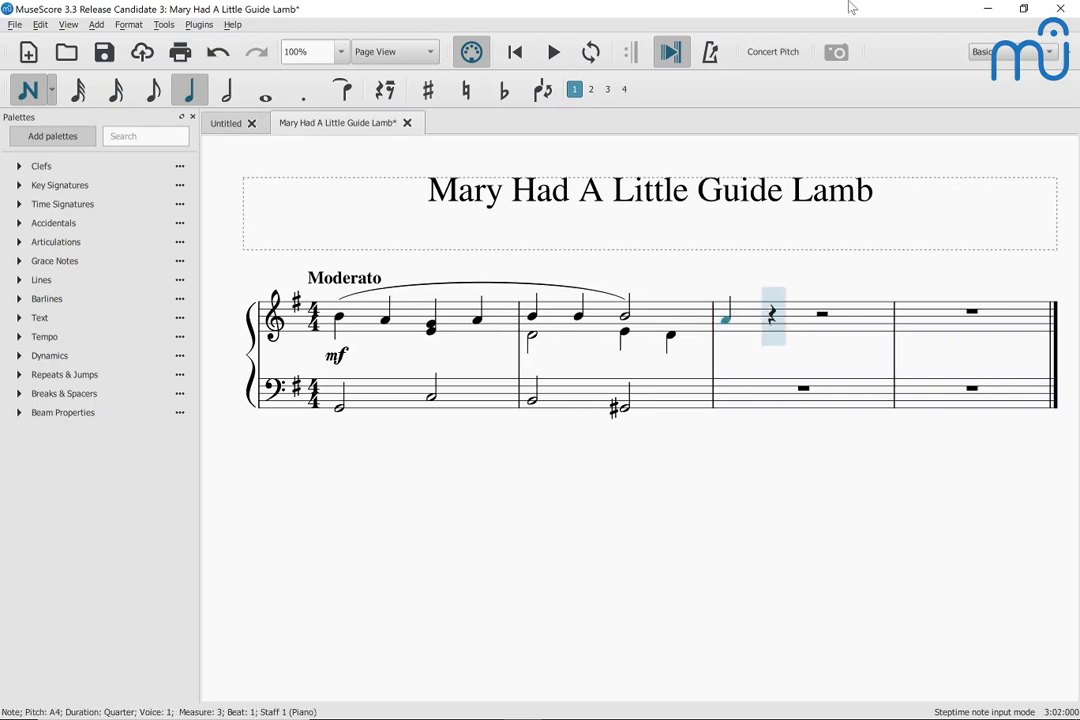
key("a")
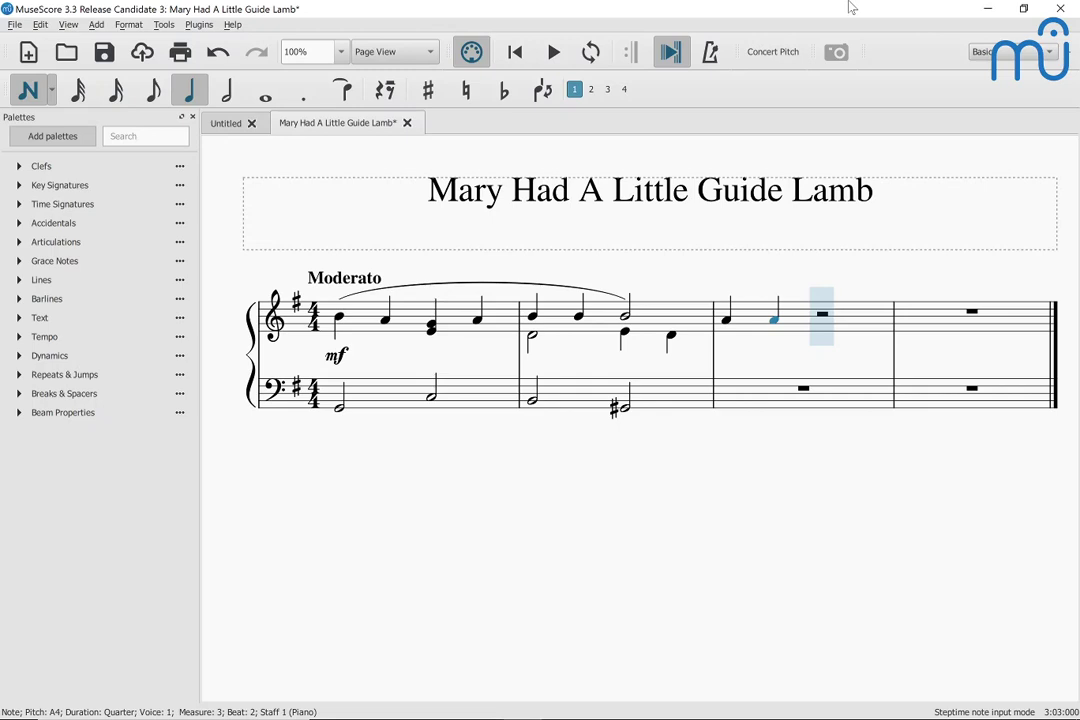
key("6")
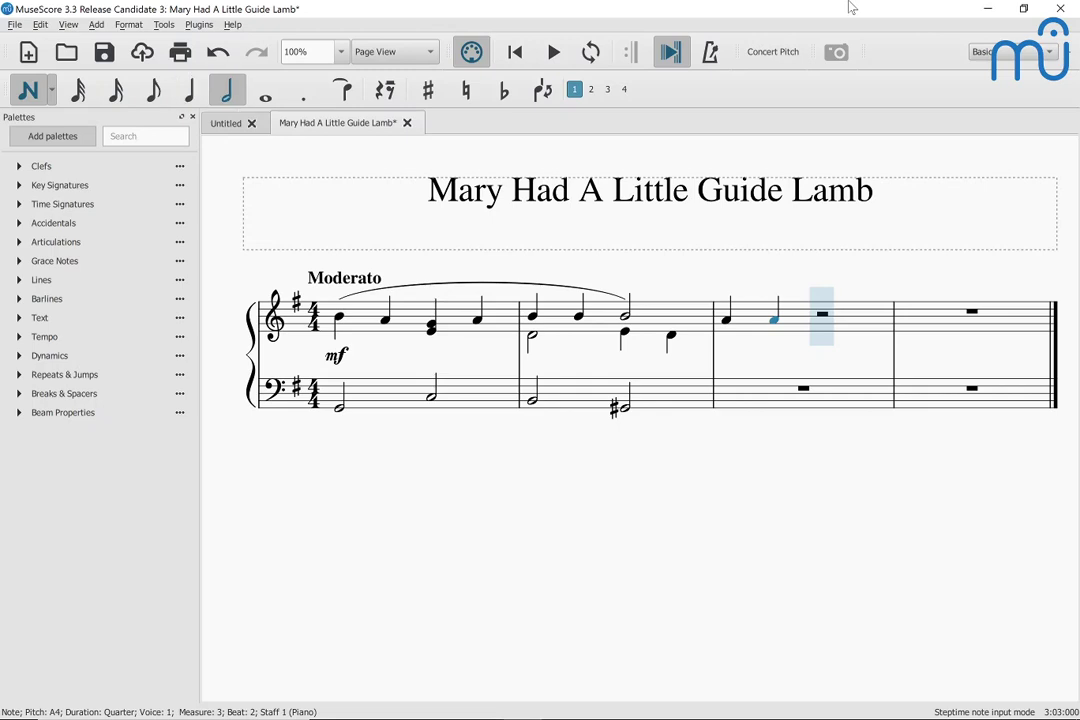
key("a")
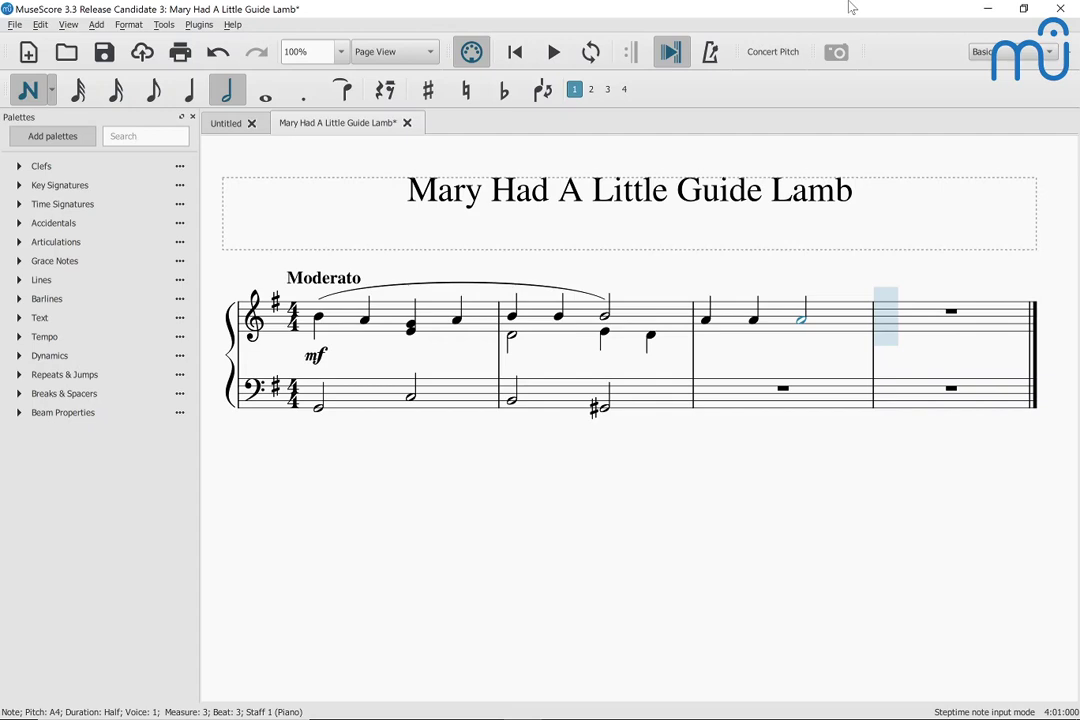
Fill measure 4 of the treble staff with quarter notes B4 and D5 and a half note D5.
key("5")
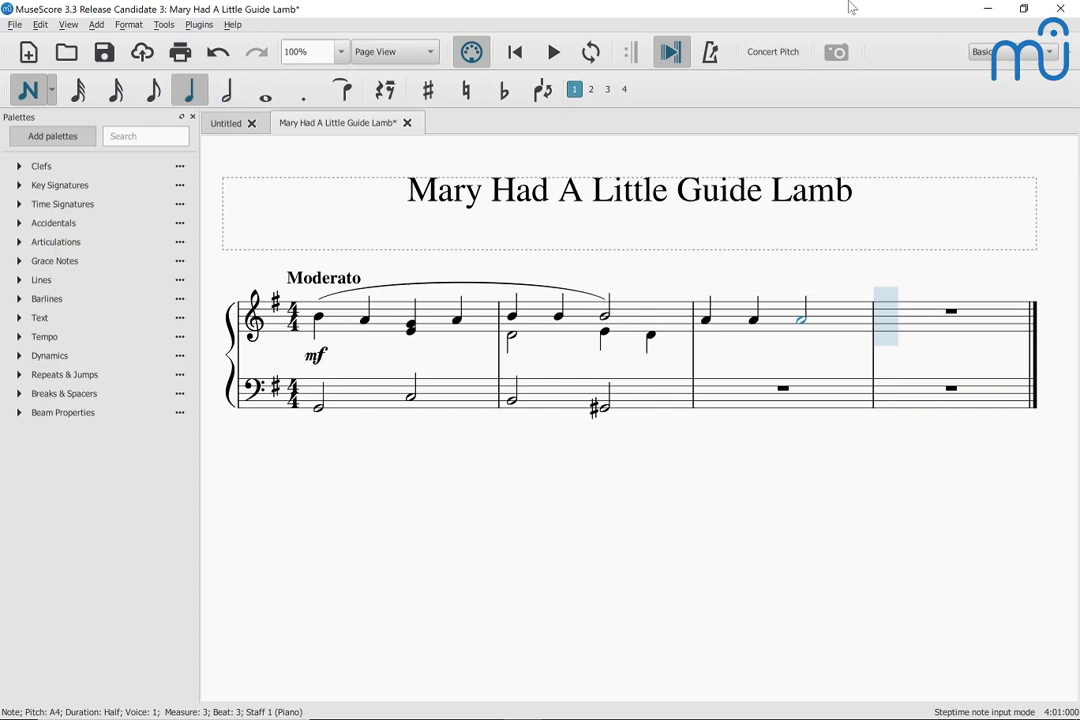
key("b")
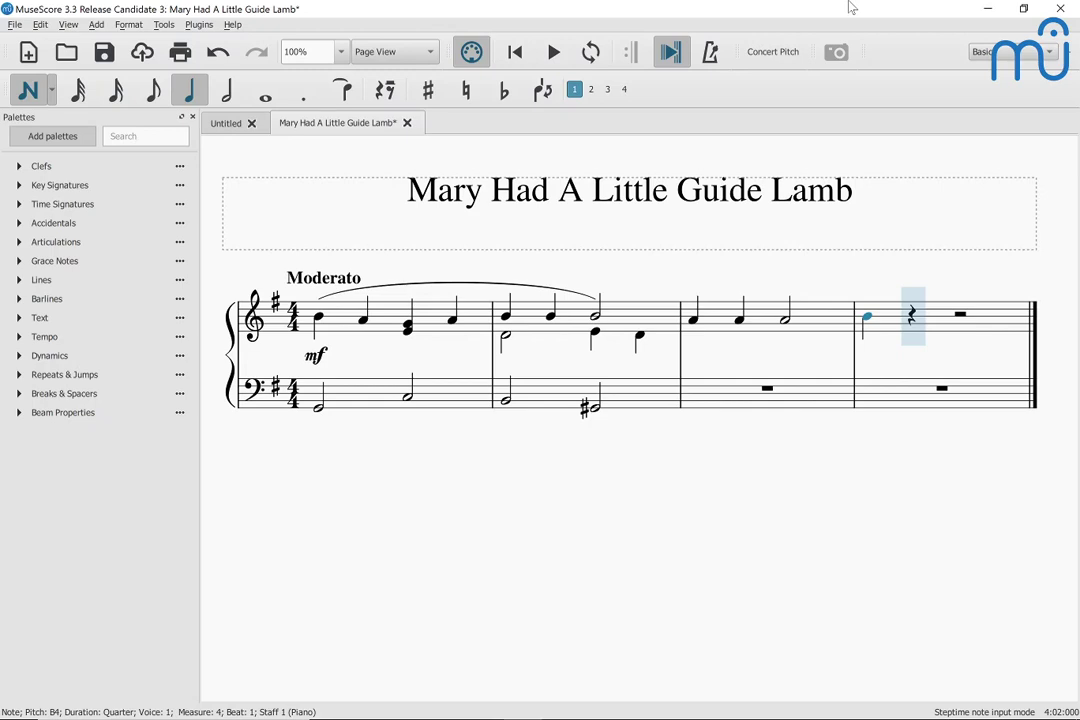
key("d")
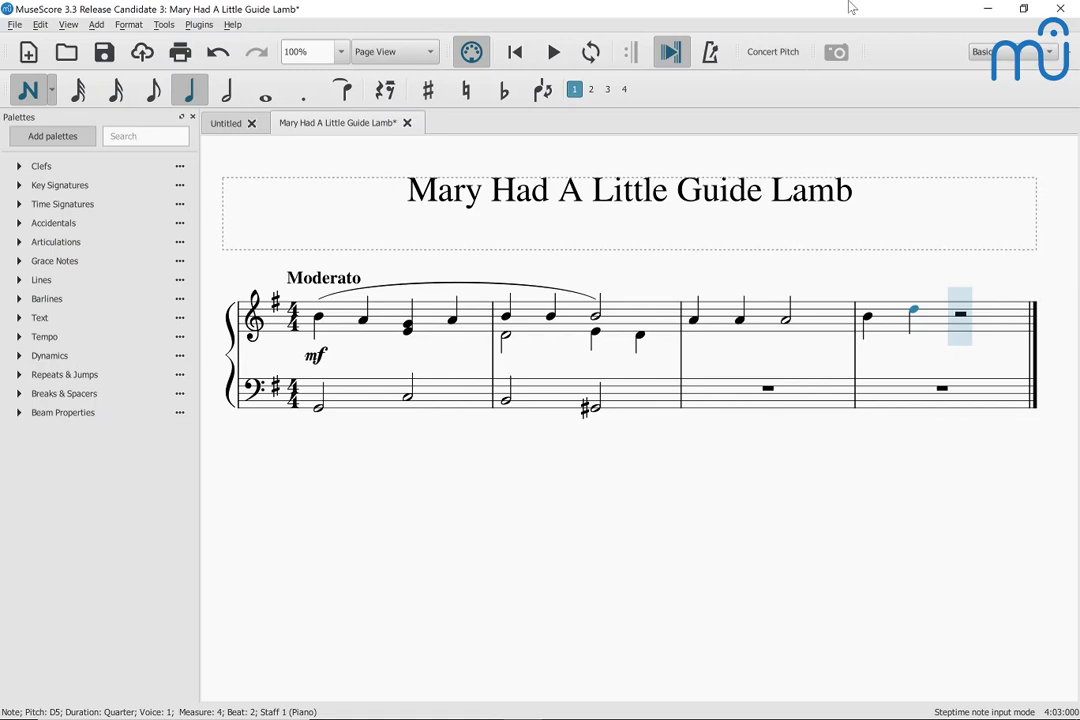
key("6")
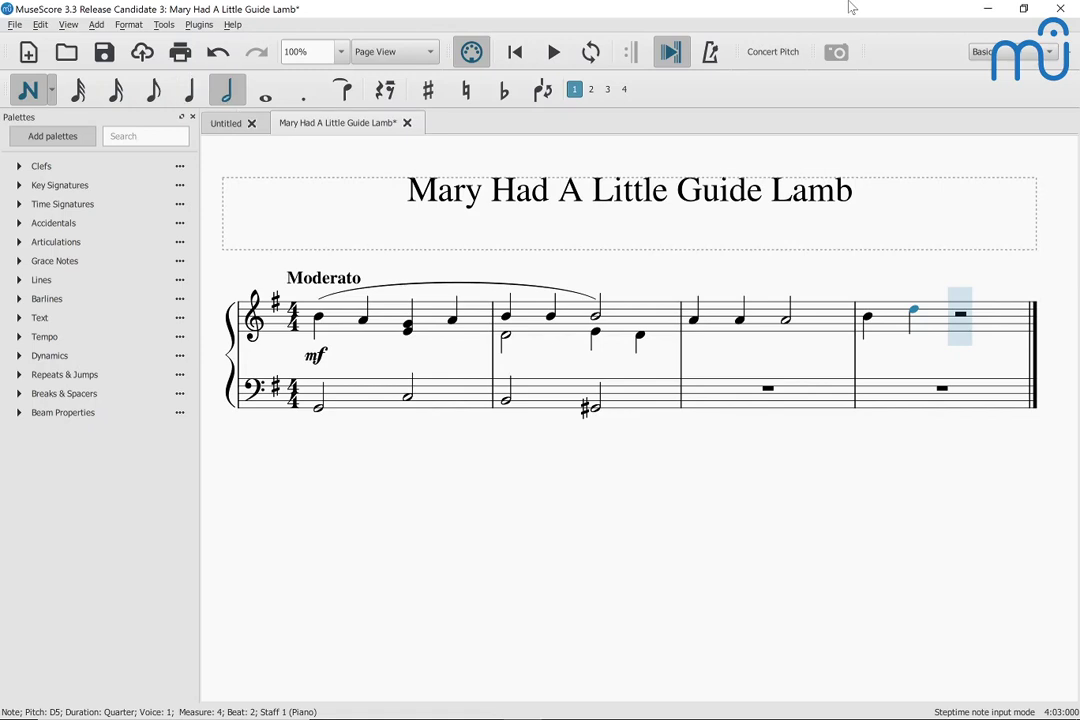
key("d")
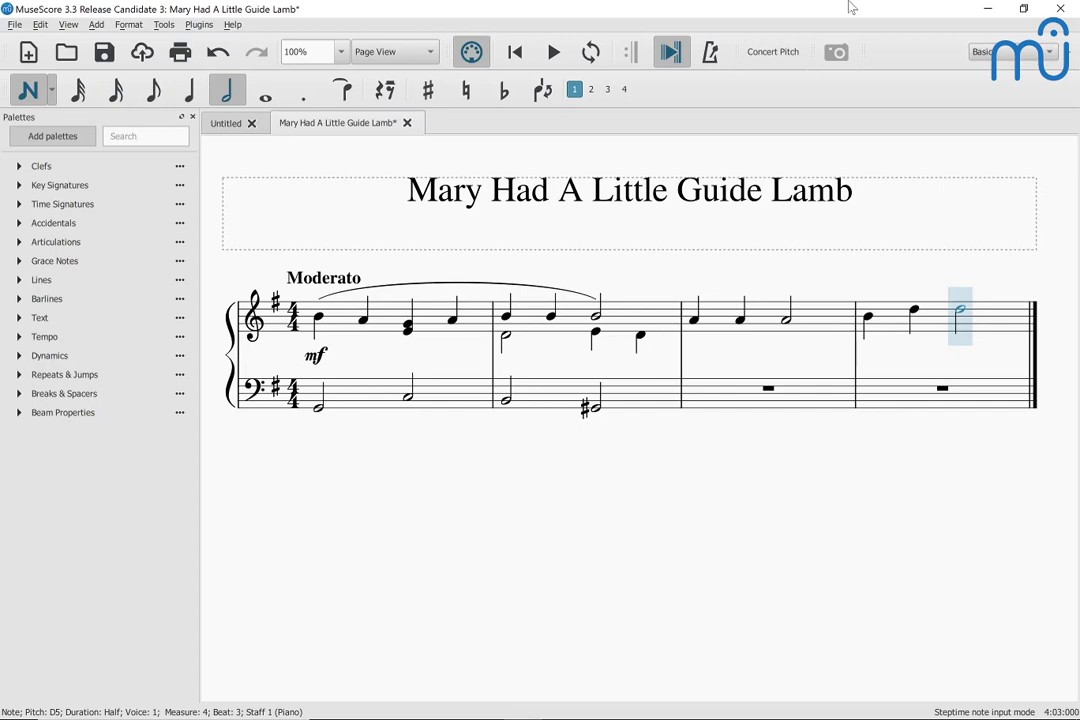
Add a p (piano) dynamic from the Dynamics palette to the first treble note of measure 3.
key("Escape")
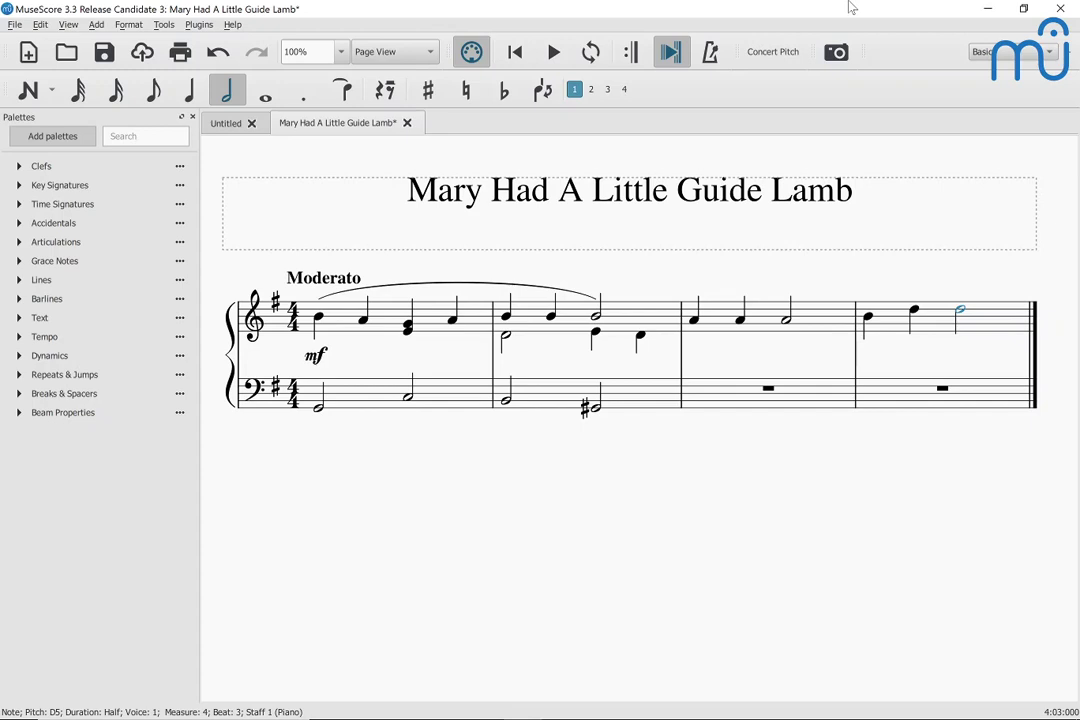
key("Left")
key("Left")
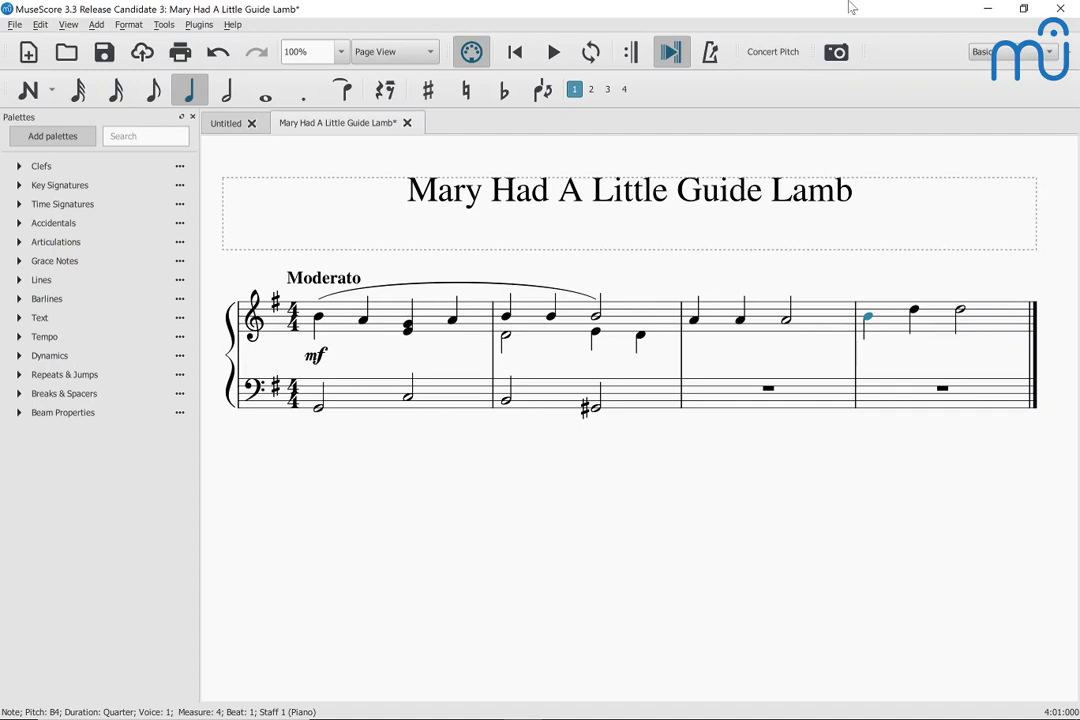
key("ctrl+Left")
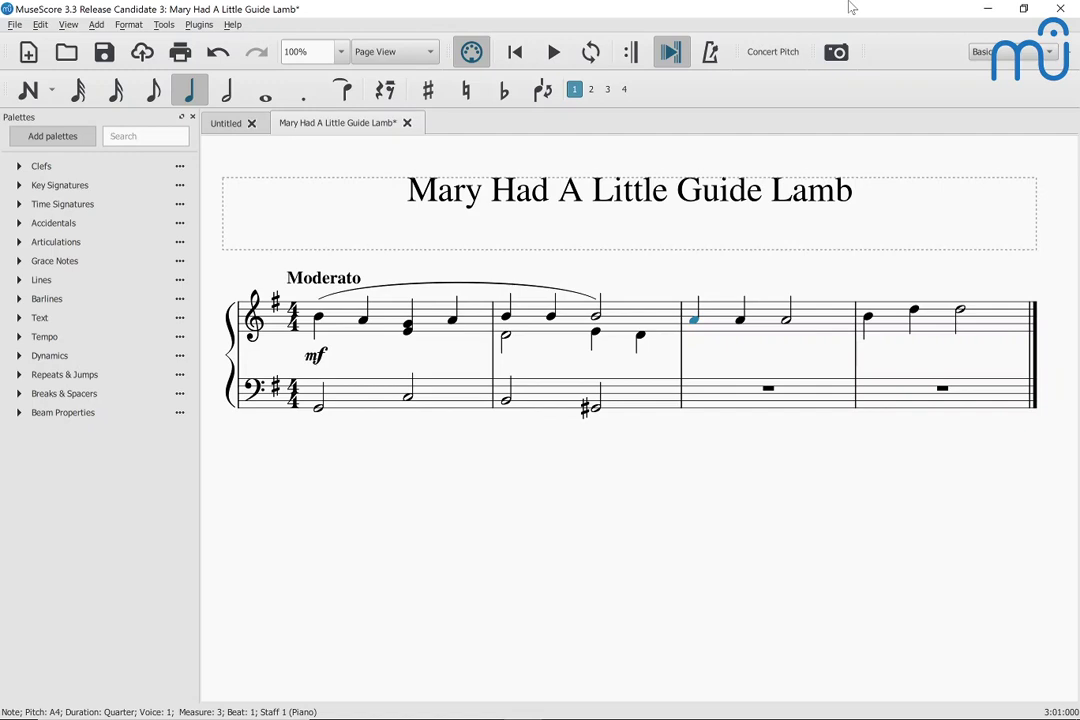
key("Tab")
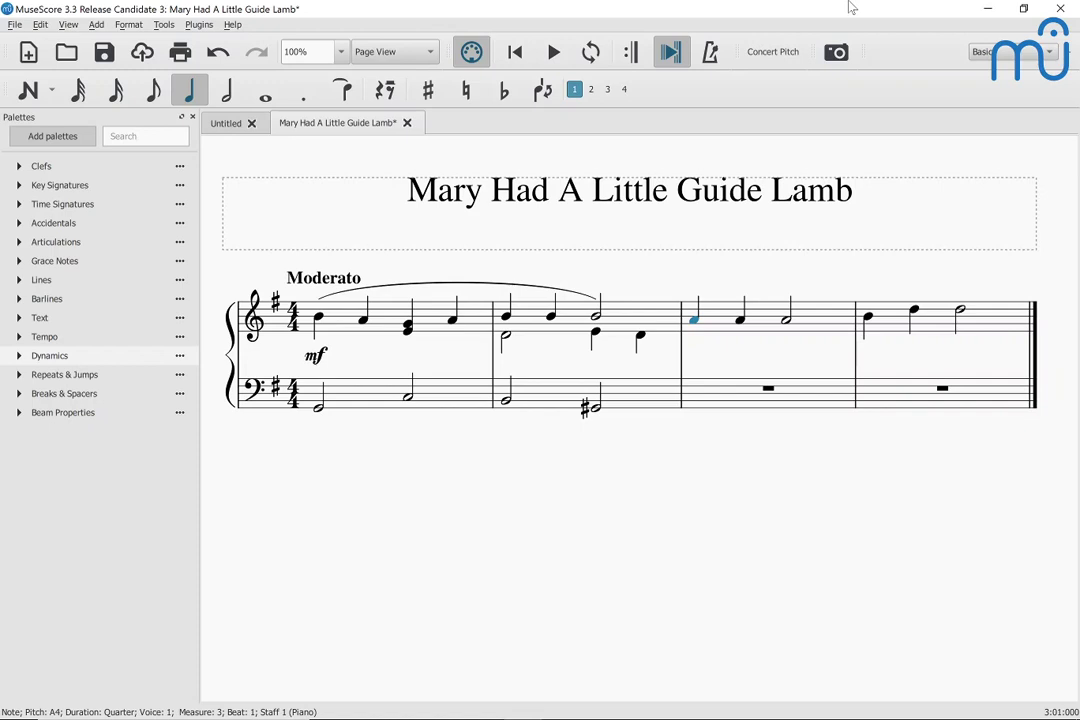
key("Right")
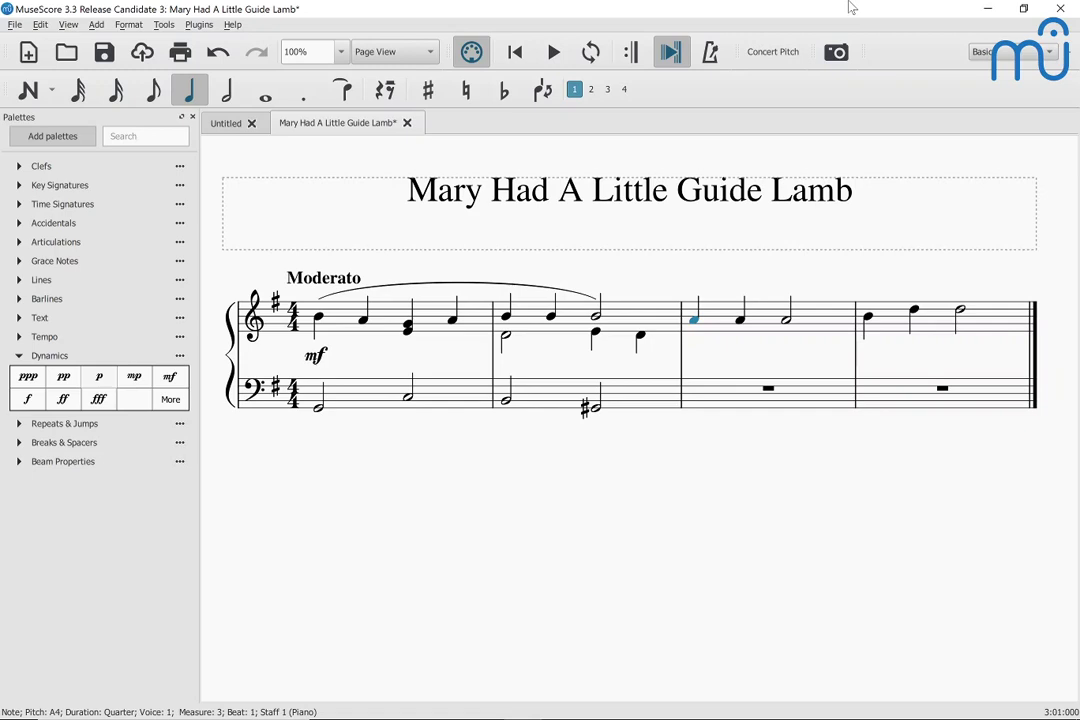
key("ctrl+d")
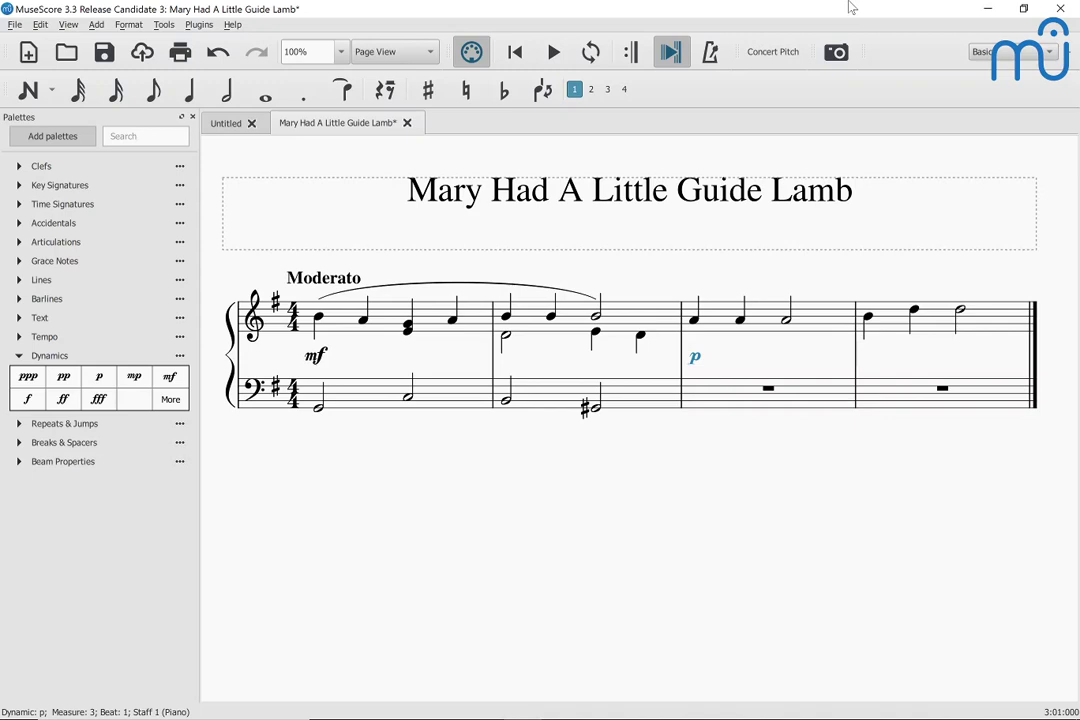
Fill the bass staff with a whole note D3 in measure 3 and a whole note G2 in measure 4.
key("Right")
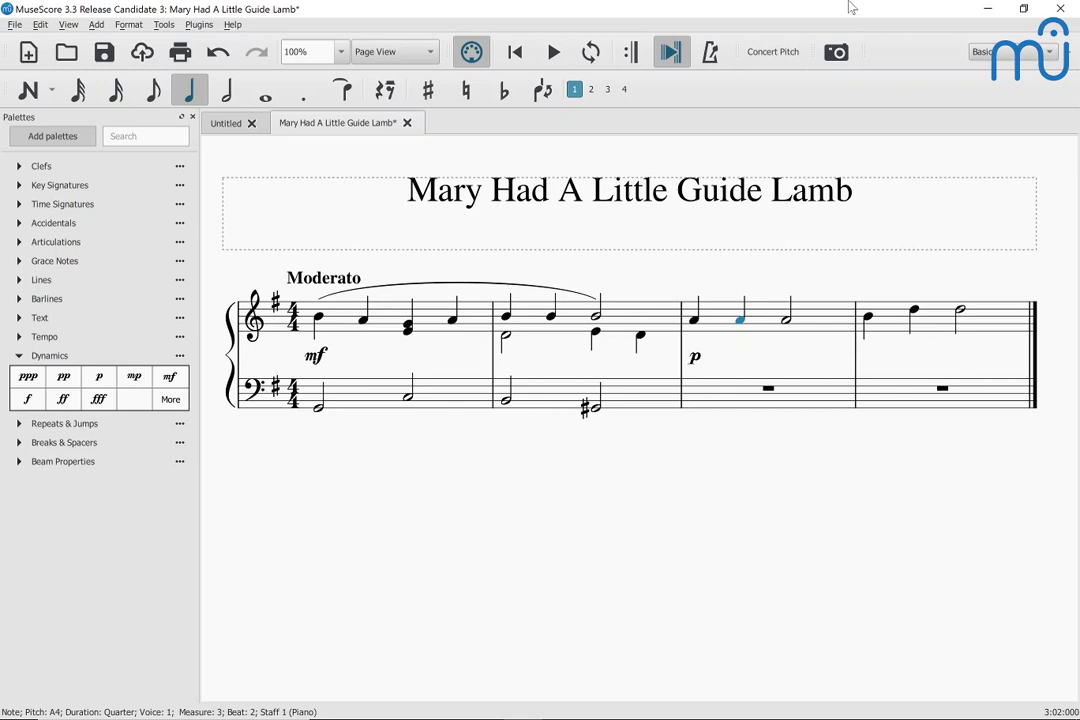
key("alt+Down")
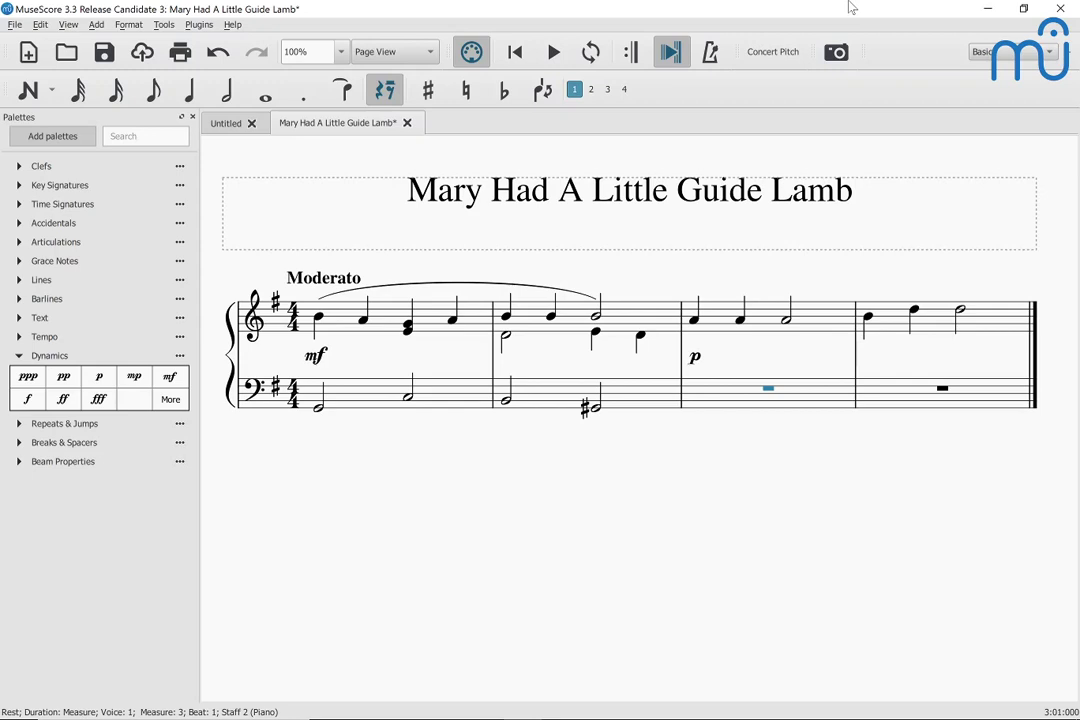
key("n")
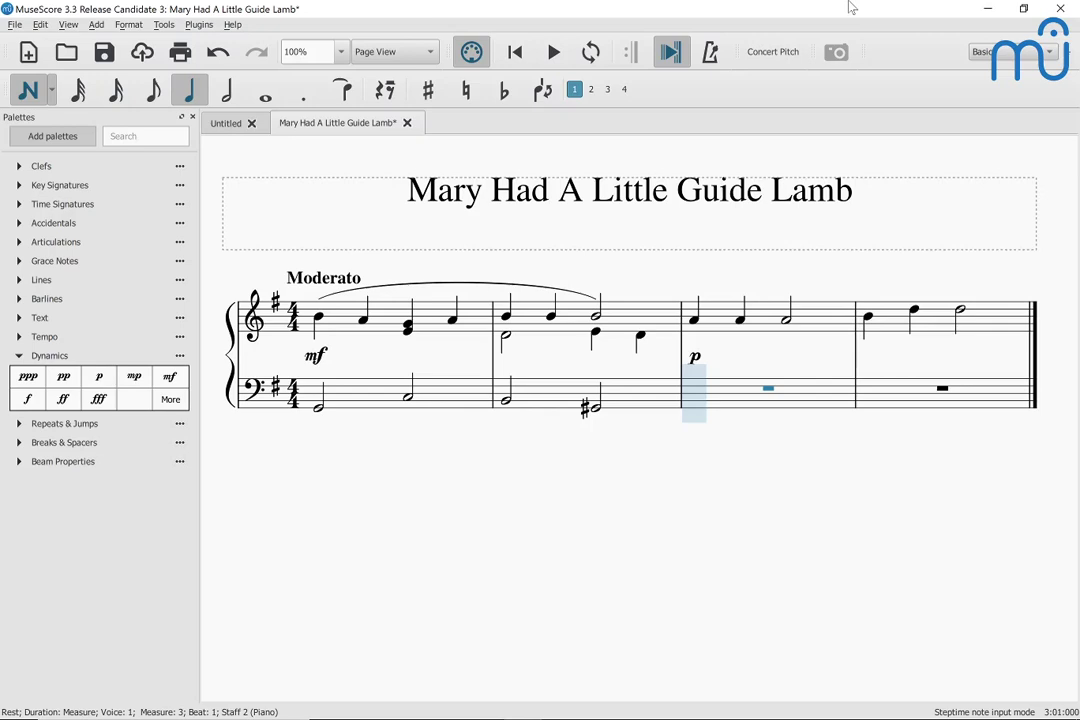
key("7")
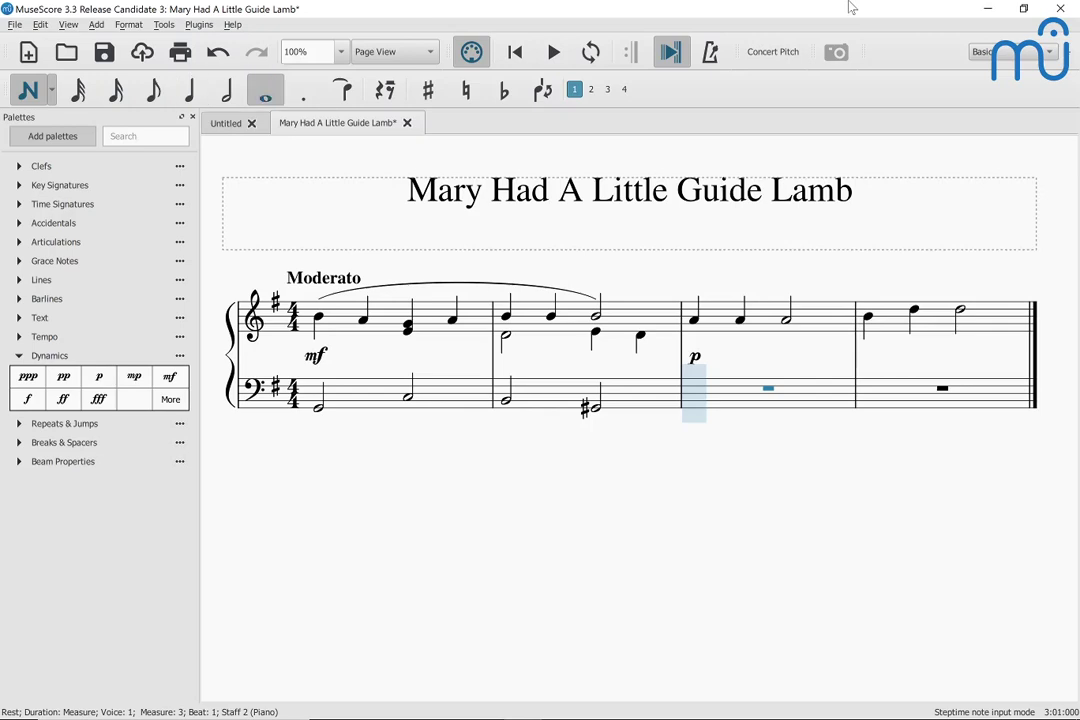
key("d")
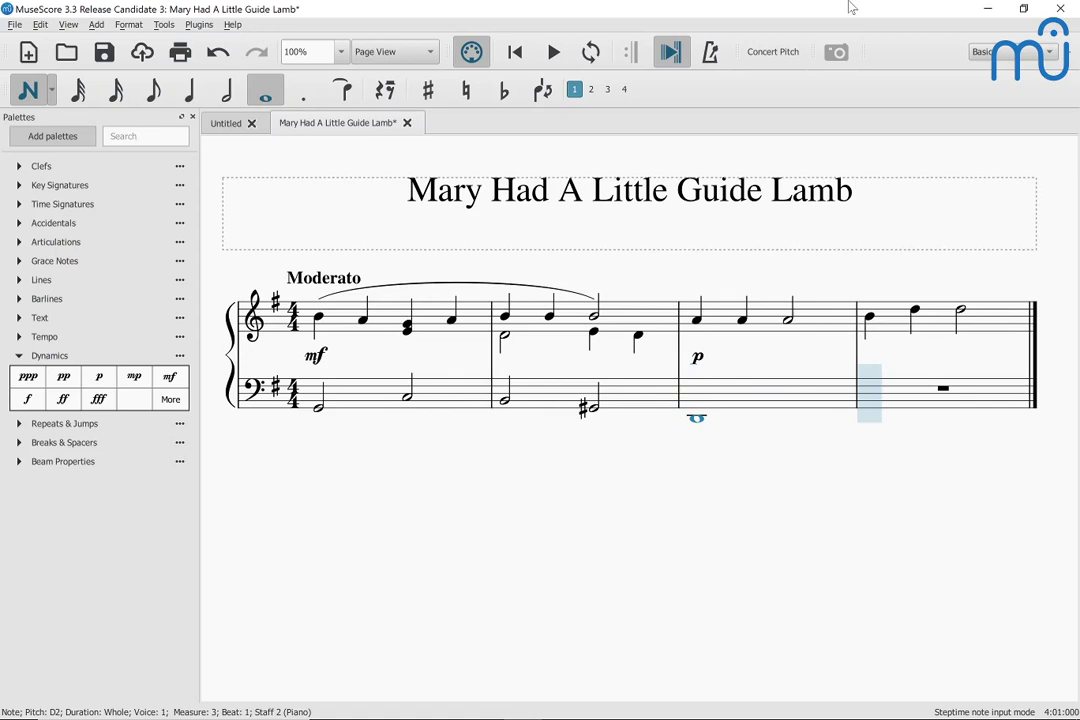
key("ctrl+Up")
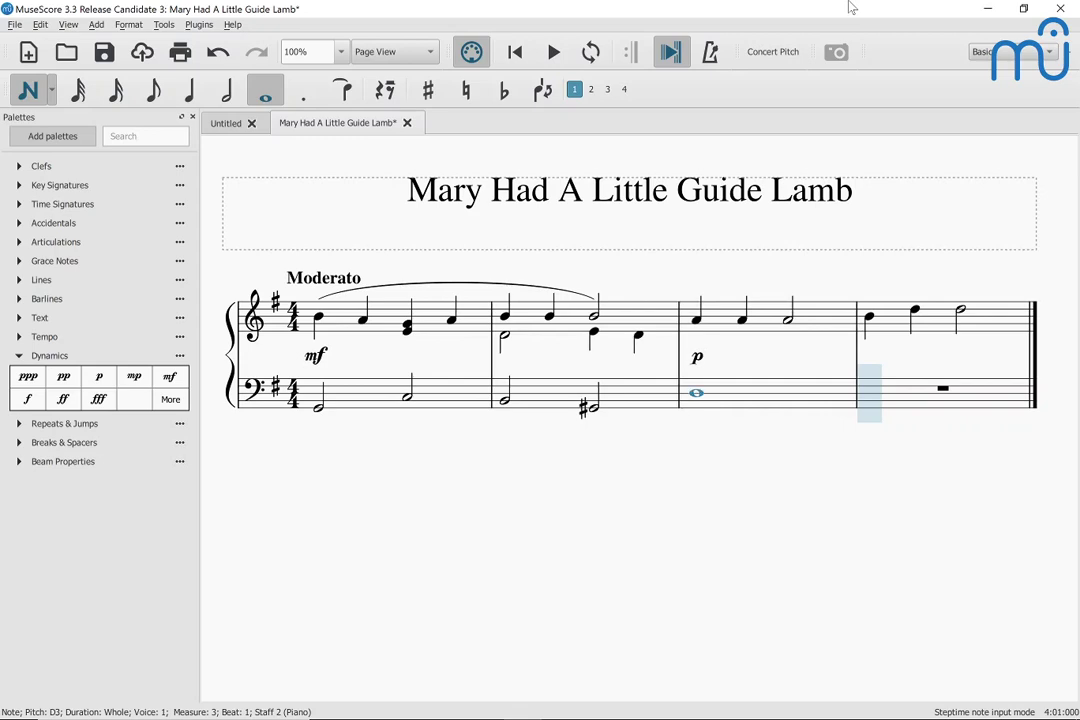
key("g")
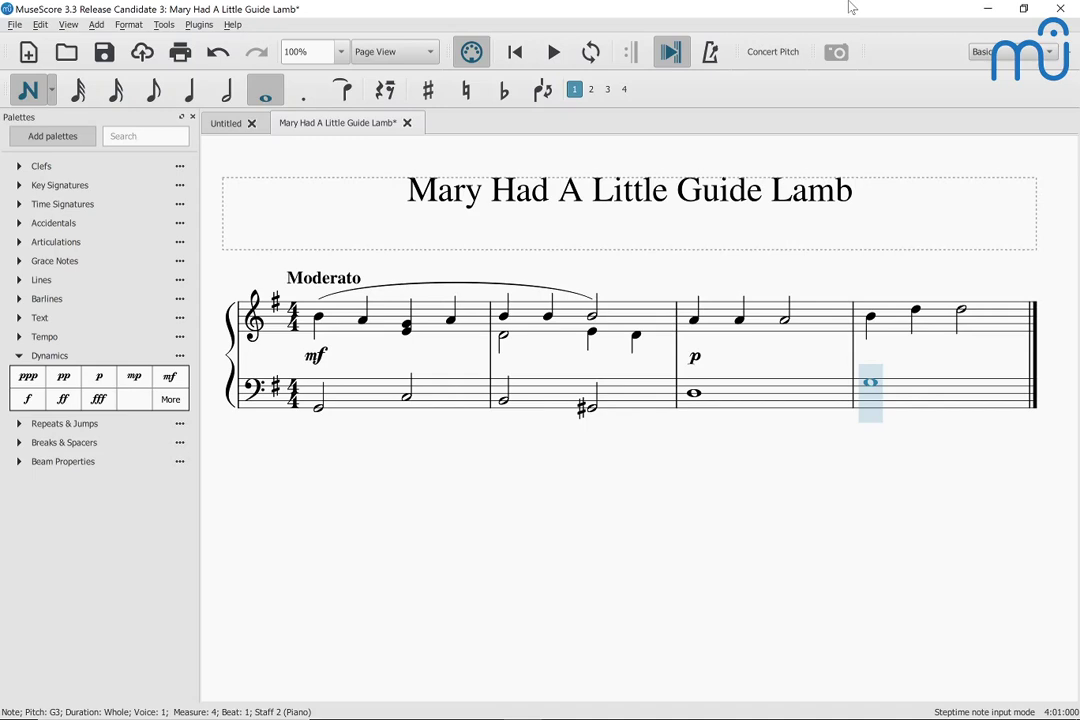
key("ctrl+Down")
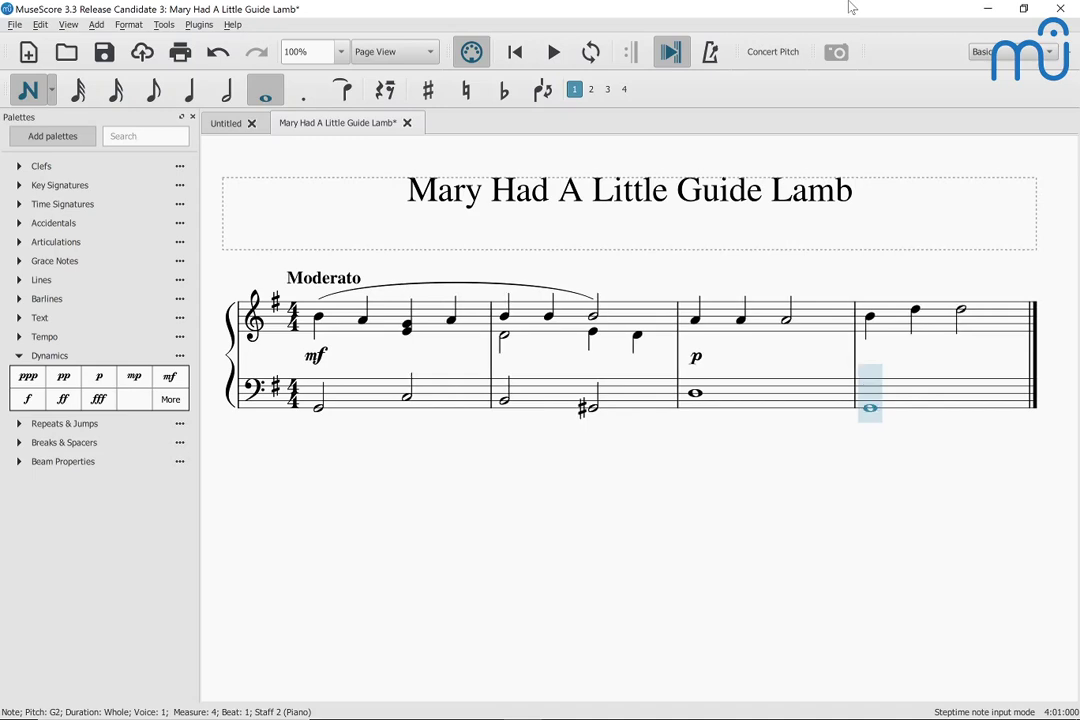
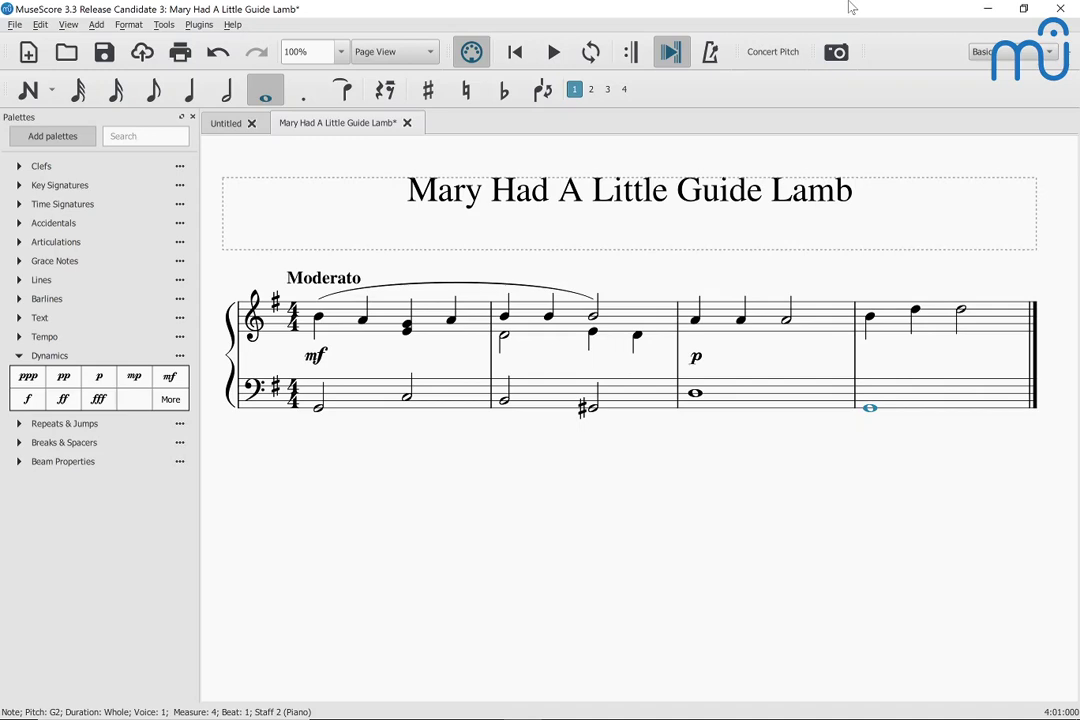
Return to the first treble note of measure 1 and play the score from there.
key("ctrl+Home")
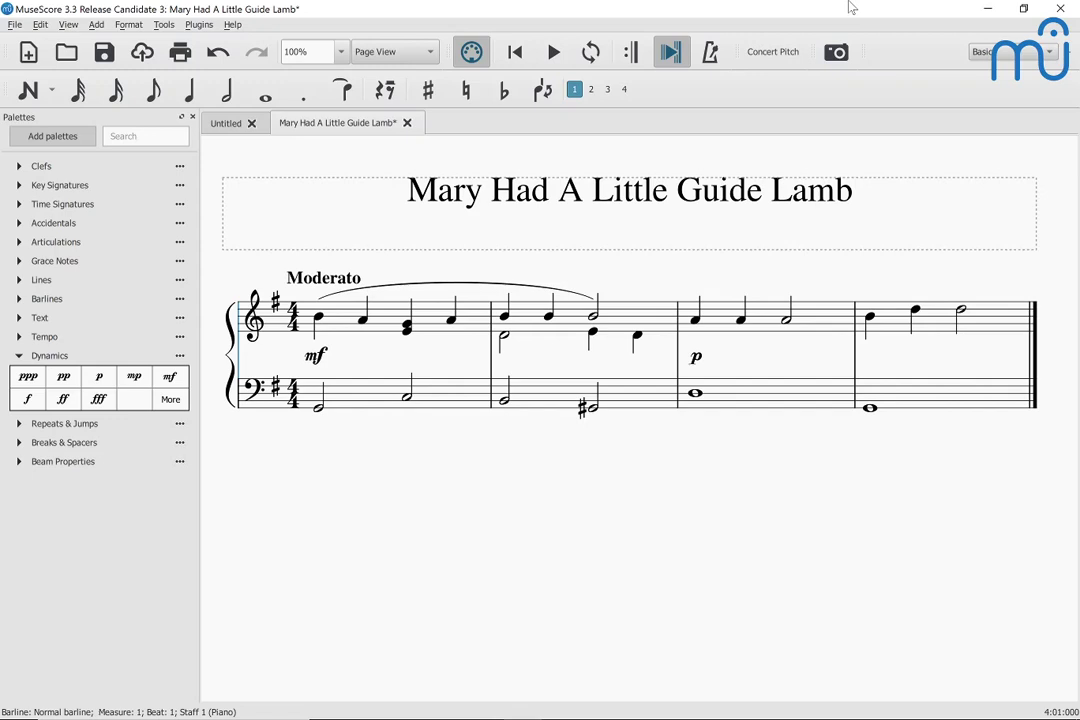
key("Right")
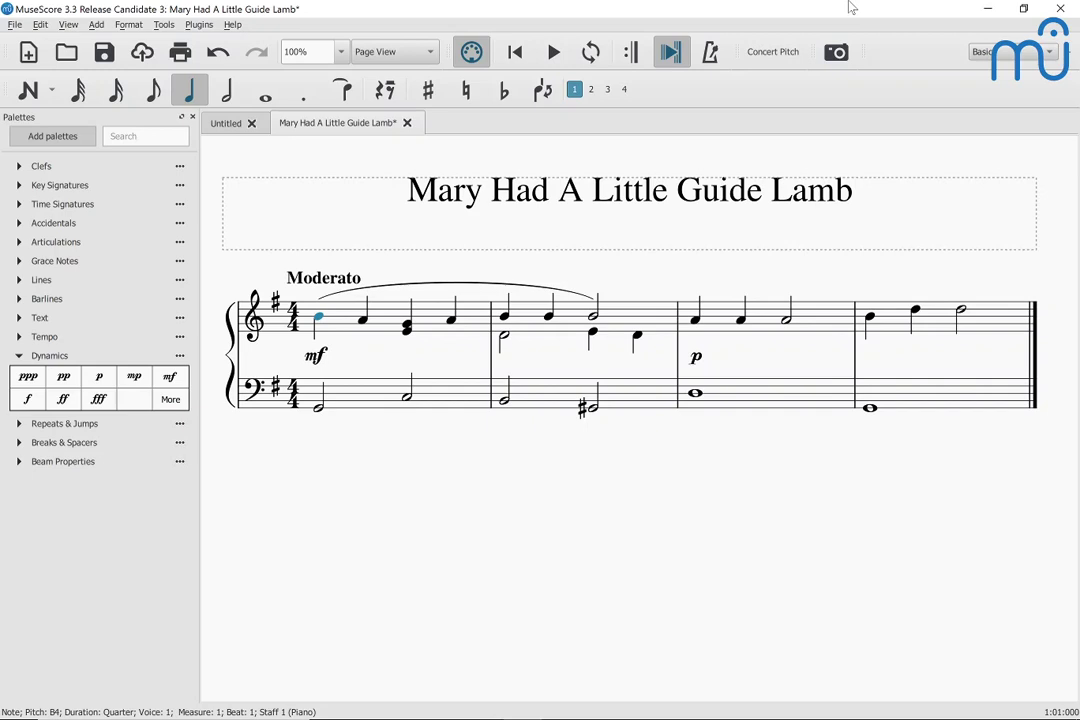
key("space")
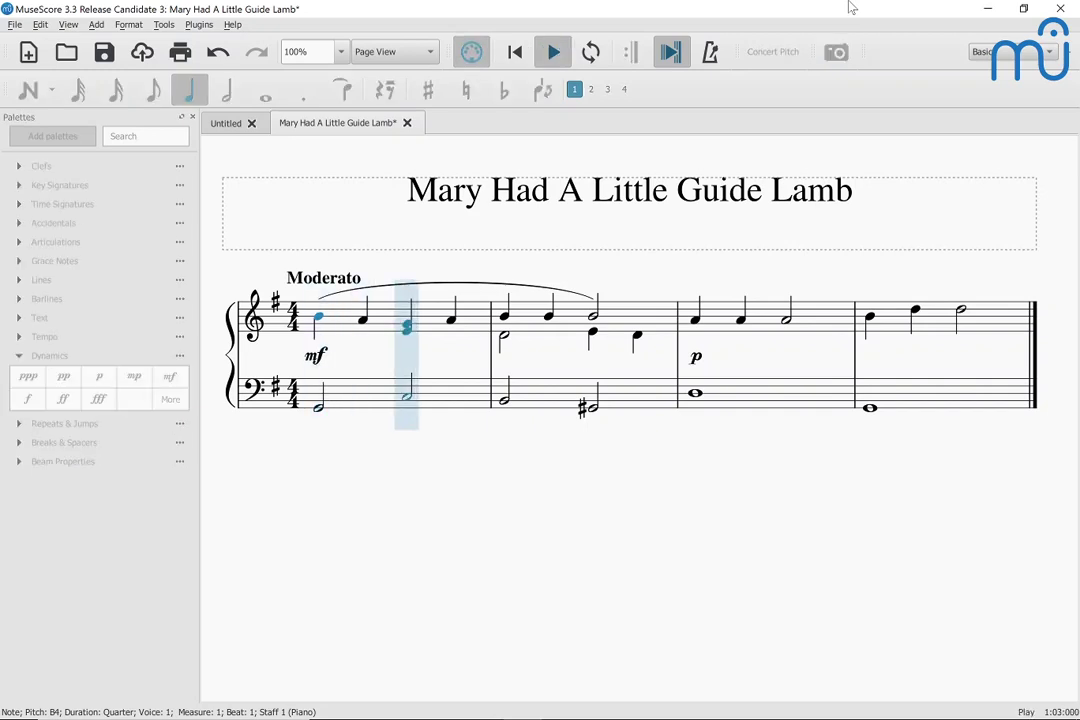